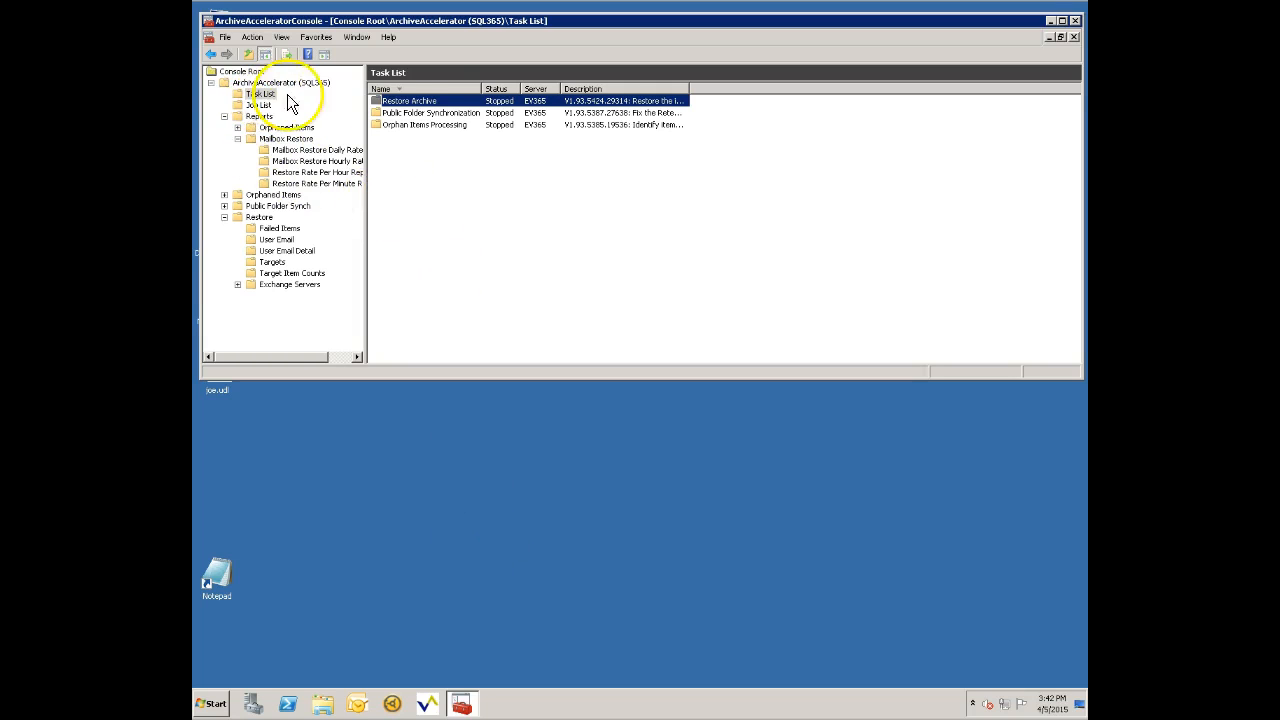
# In the Restore Archive task's service settings, set the sub folder for restored items to "_Archived Items" and save the properties.
pyautogui.doubleClick(421, 104)
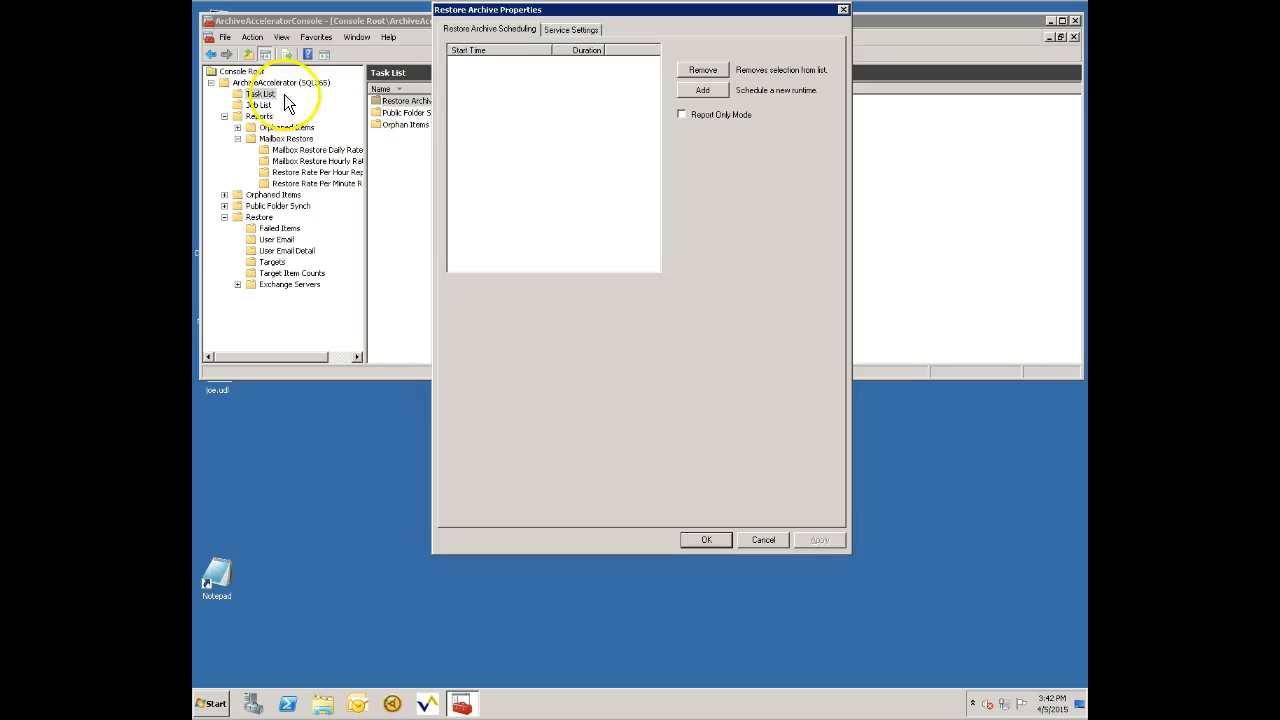
pyautogui.click(763, 540)
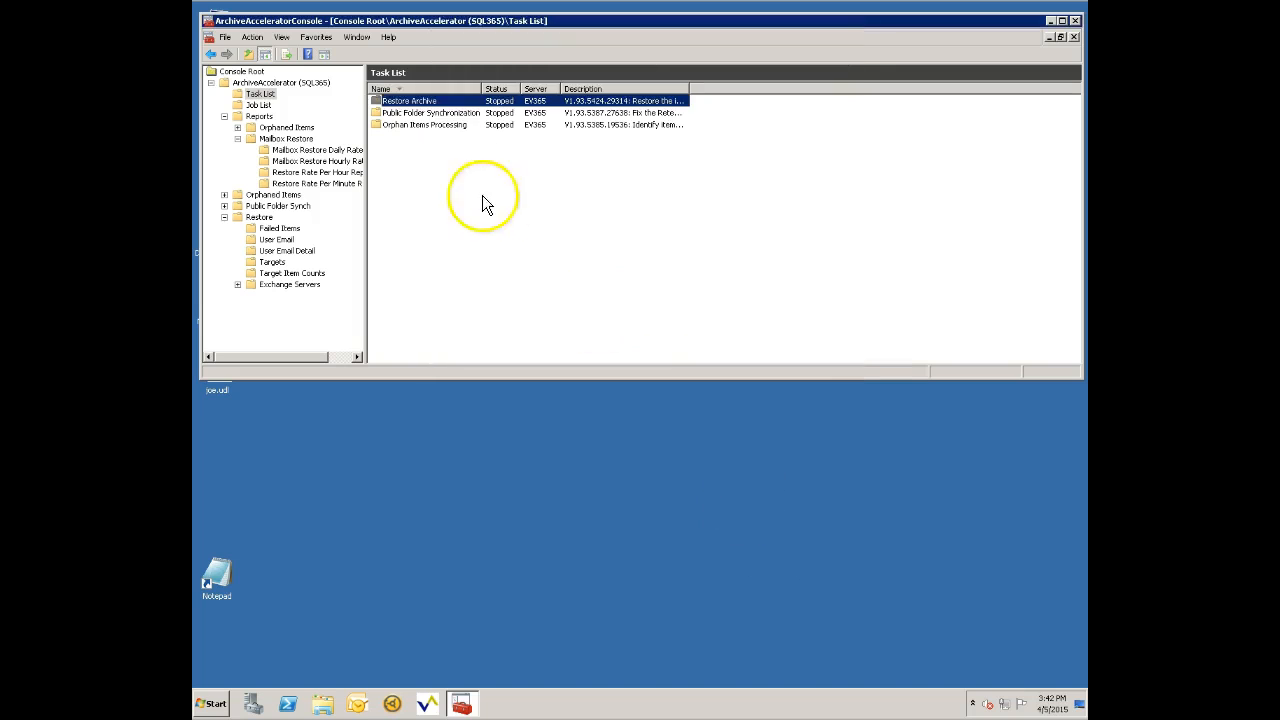
pyautogui.doubleClick(431, 100)
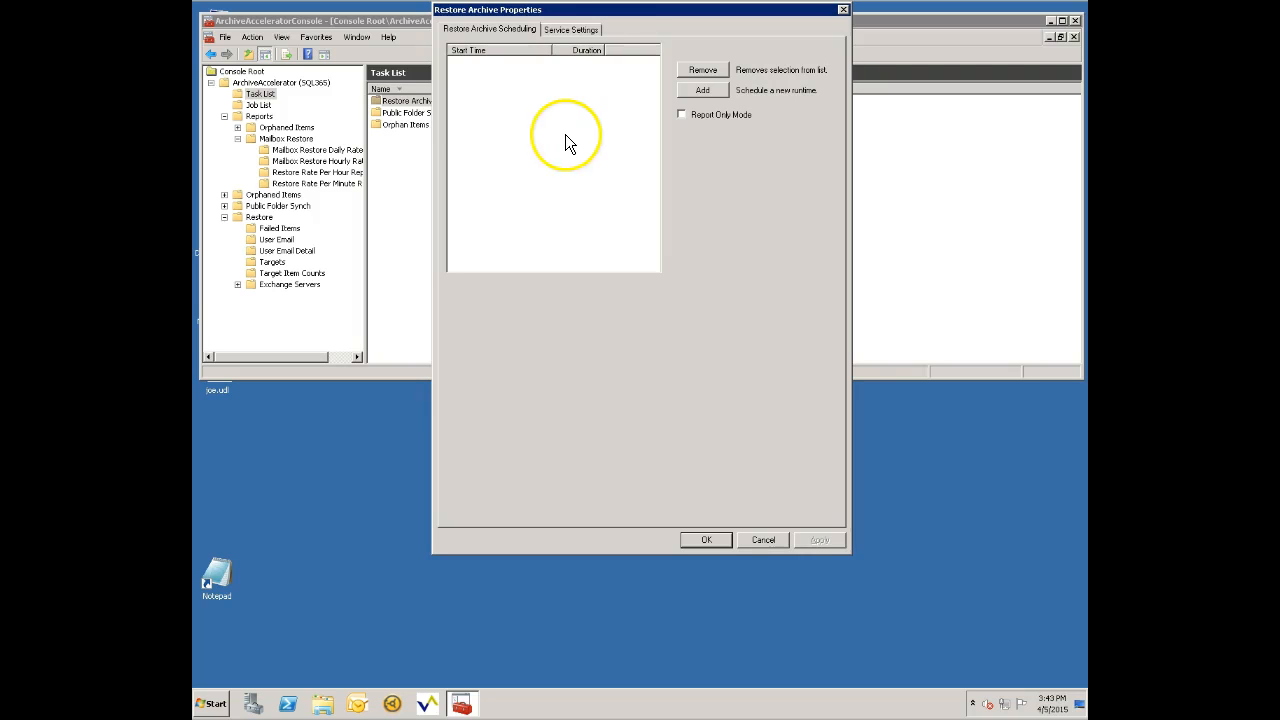
pyautogui.click(572, 30)
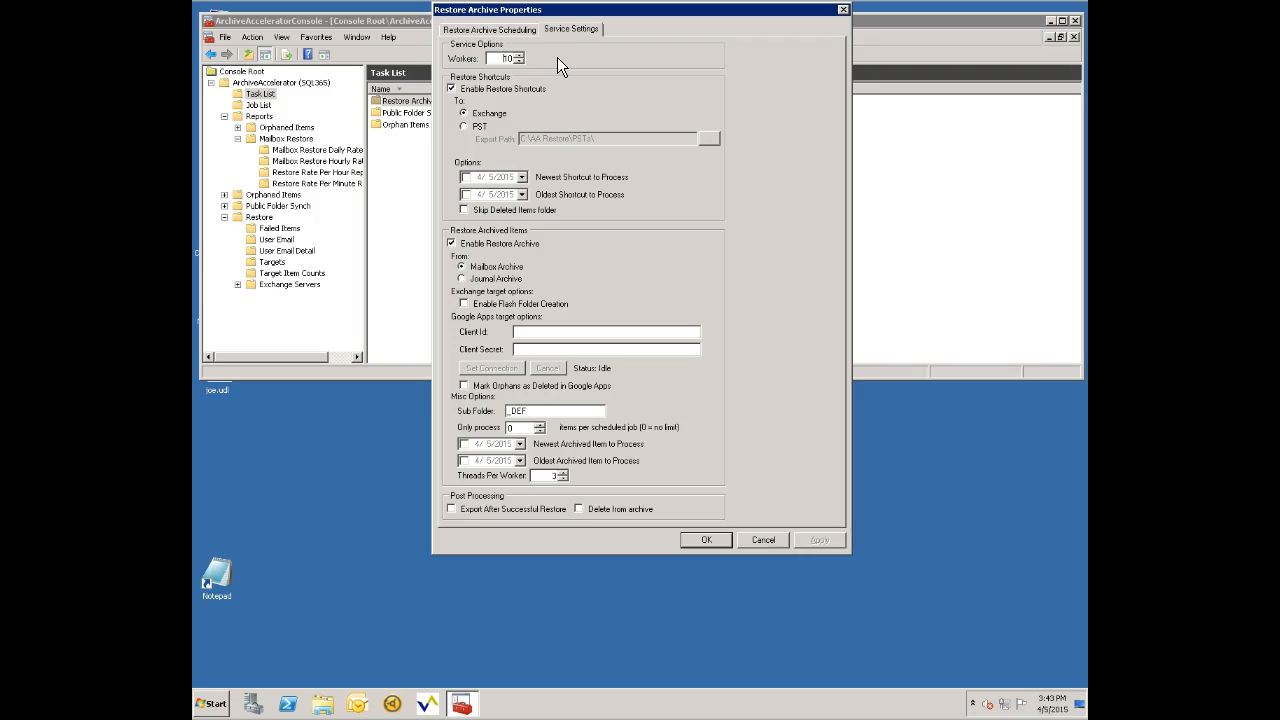
pyautogui.click(518, 55)
pyautogui.press('BackSpace')
pyautogui.press('BackSpace')
pyautogui.press('BackSpace')
pyautogui.press('BackSpace')
pyautogui.write('_Archived Items')
pyautogui.click(473, 248)
pyautogui.click(707, 540)
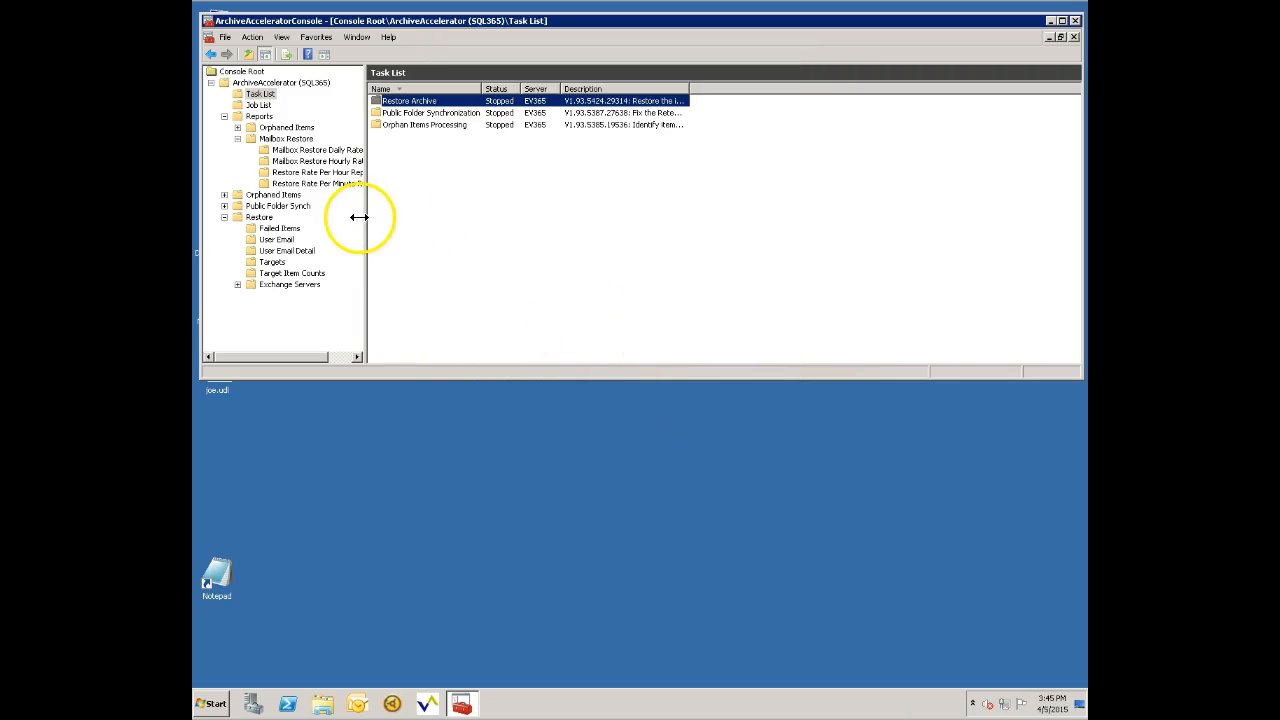
pyautogui.rightClick(508, 108)
pyautogui.click(525, 115)
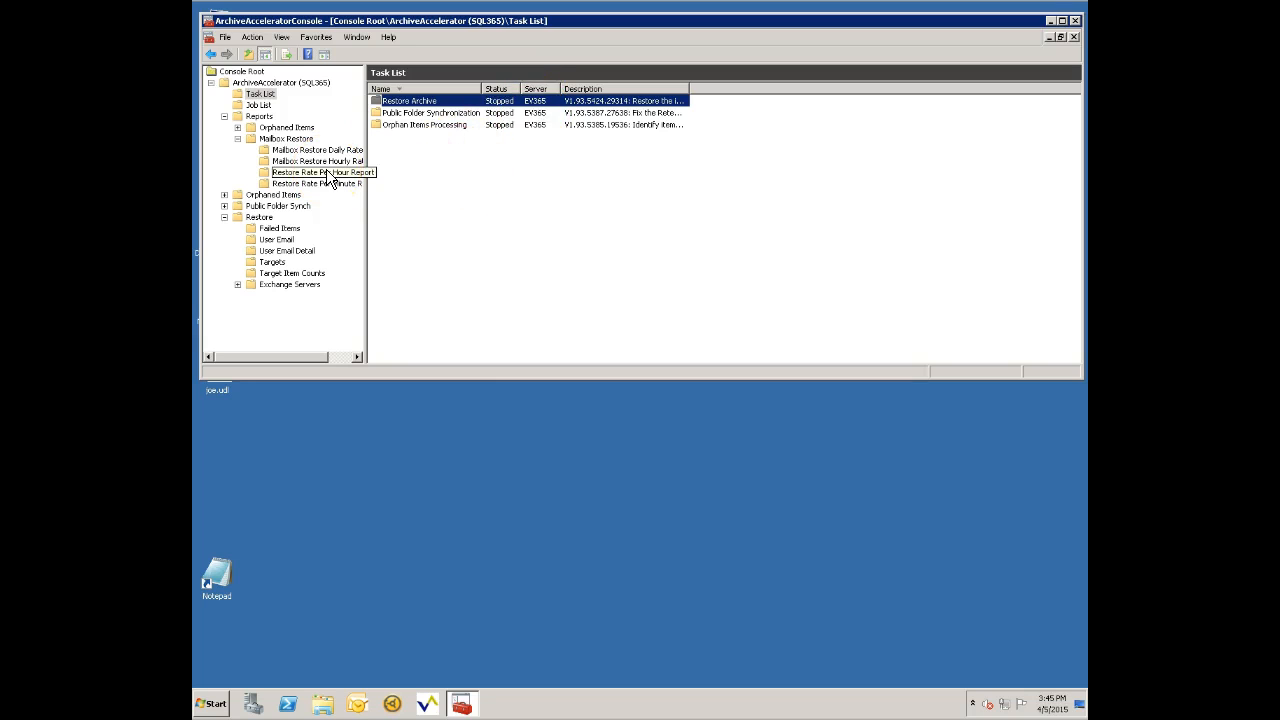
# Filter the restore targets by Exchange server so that only Office 365 targets are listed.
pyautogui.click(279, 265)
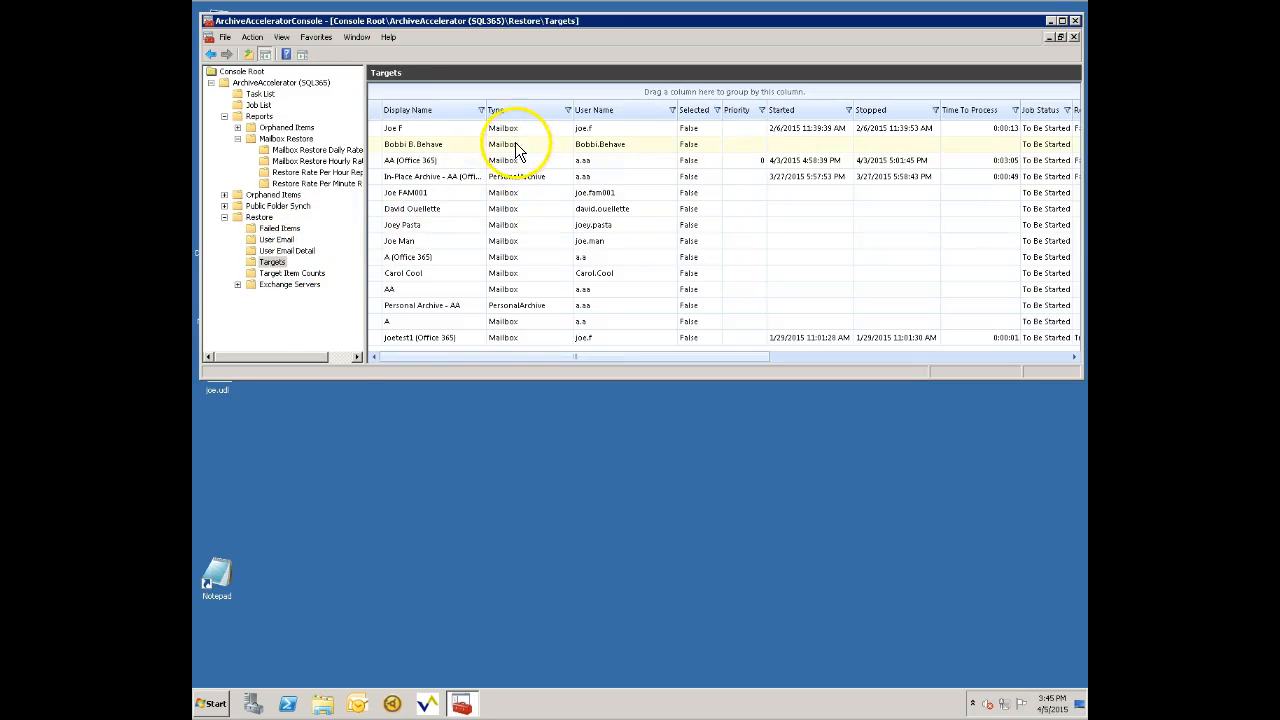
pyautogui.click(488, 214)
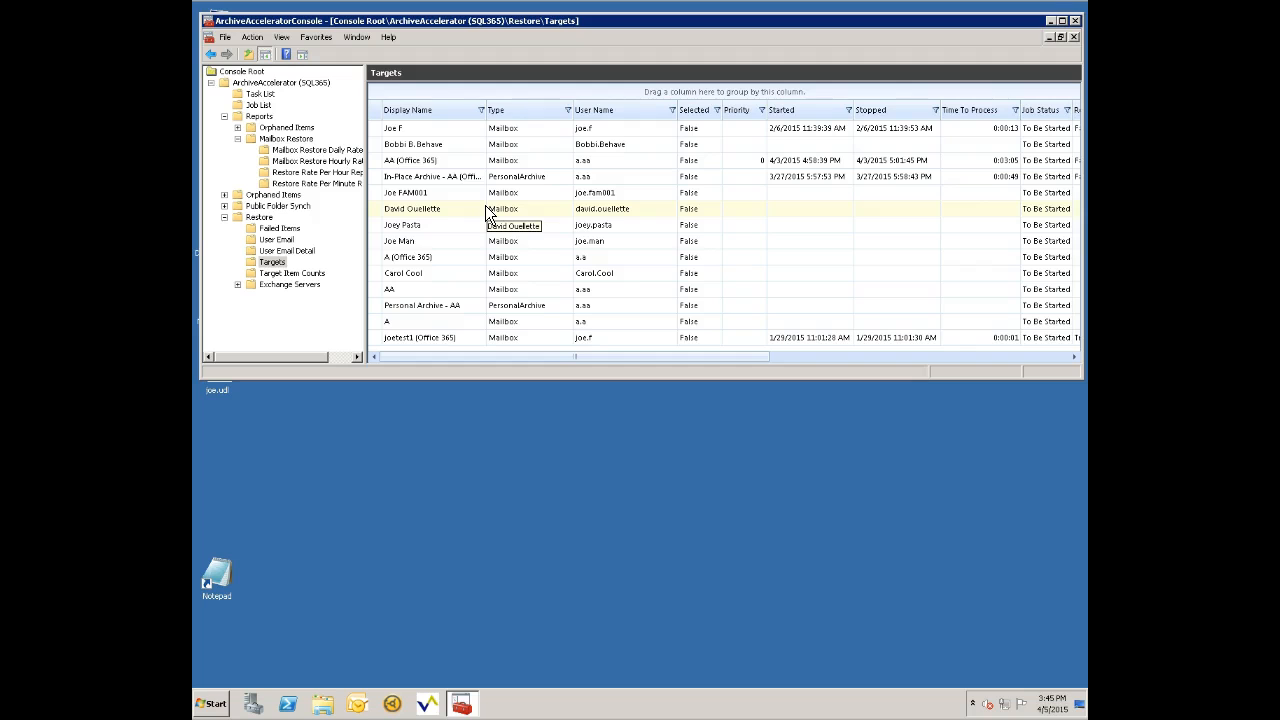
pyautogui.click(831, 226)
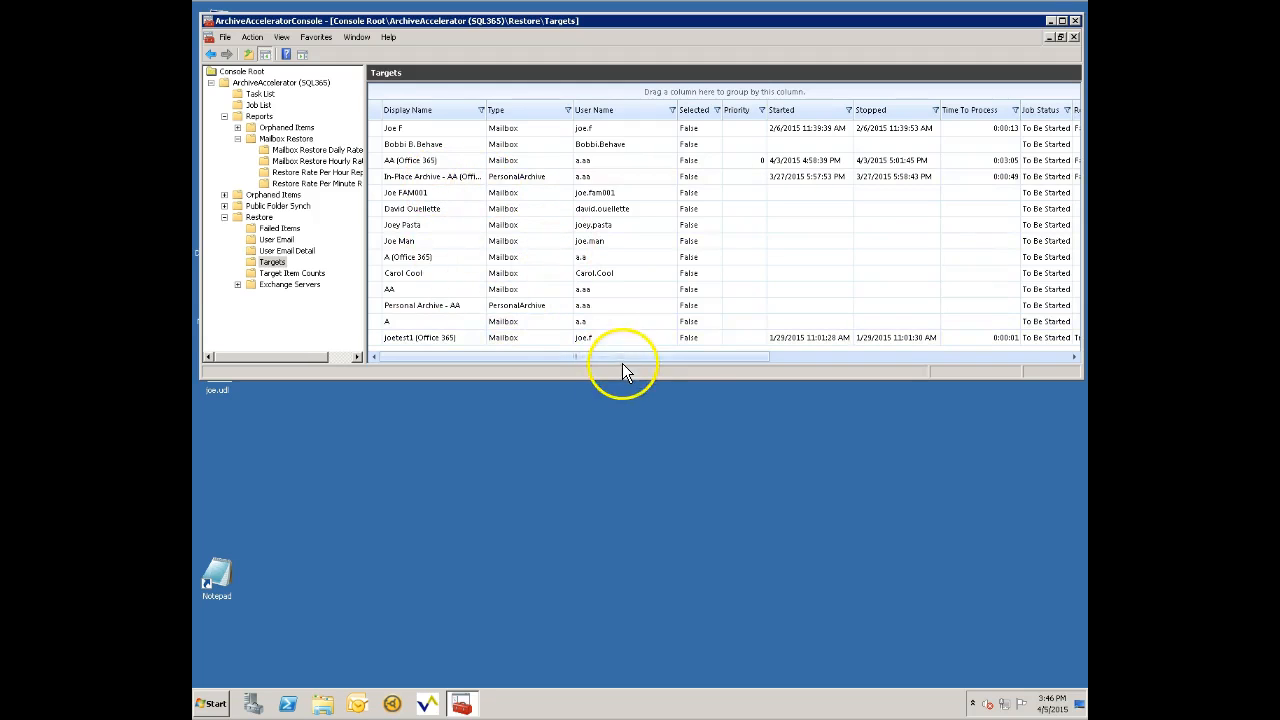
pyautogui.moveTo(625, 358); pyautogui.dragTo(725, 360)
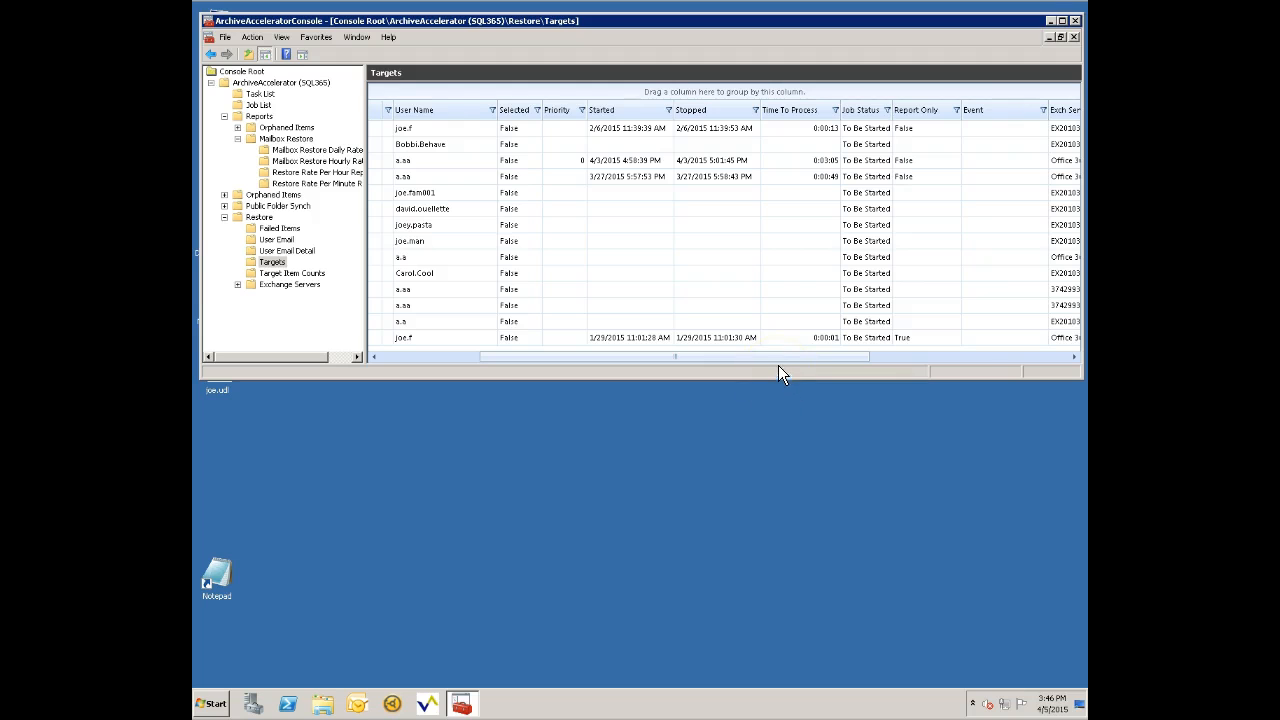
pyautogui.moveTo(781, 357); pyautogui.dragTo(845, 356)
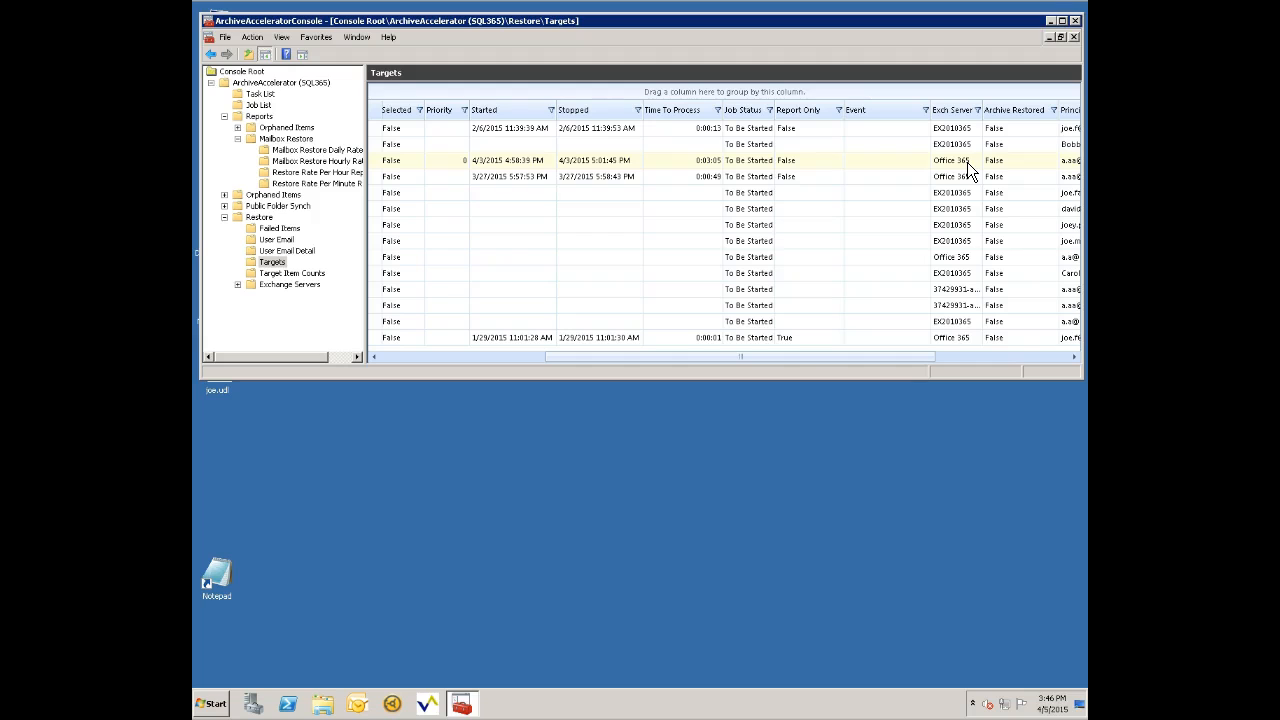
pyautogui.click(978, 110)
pyautogui.click(978, 110)
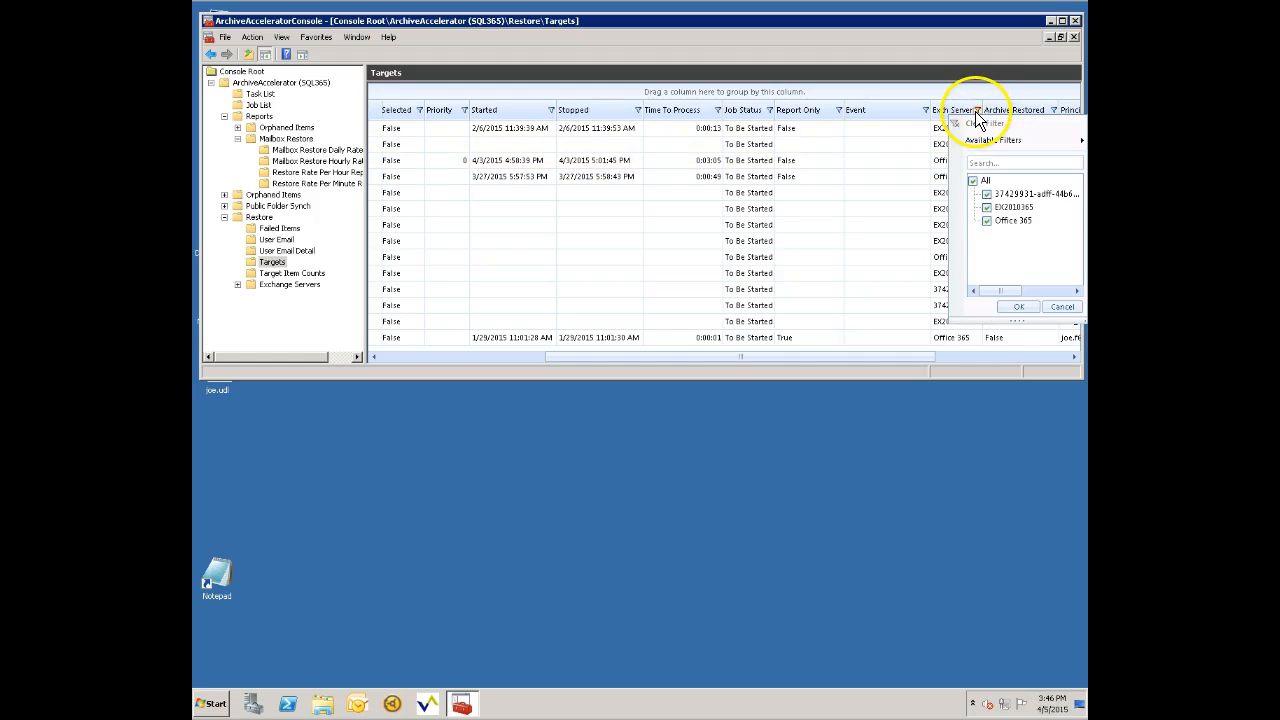
pyautogui.click(988, 207)
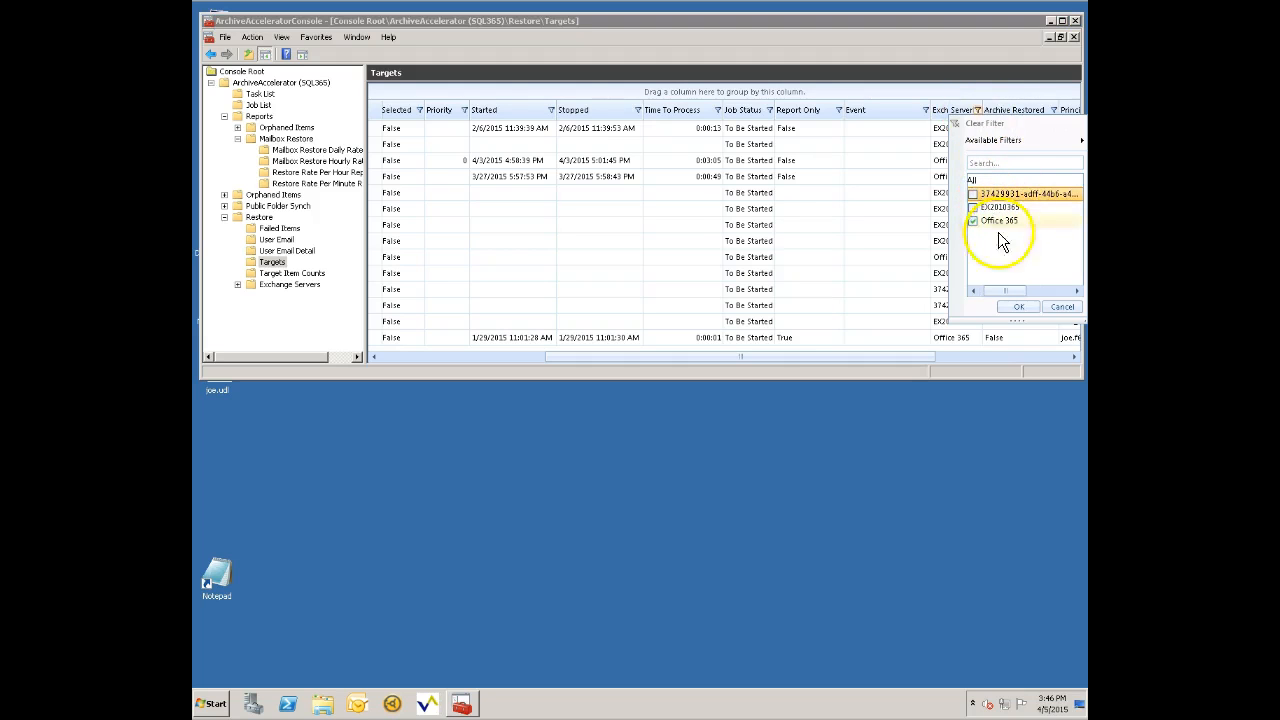
pyautogui.click(1017, 306)
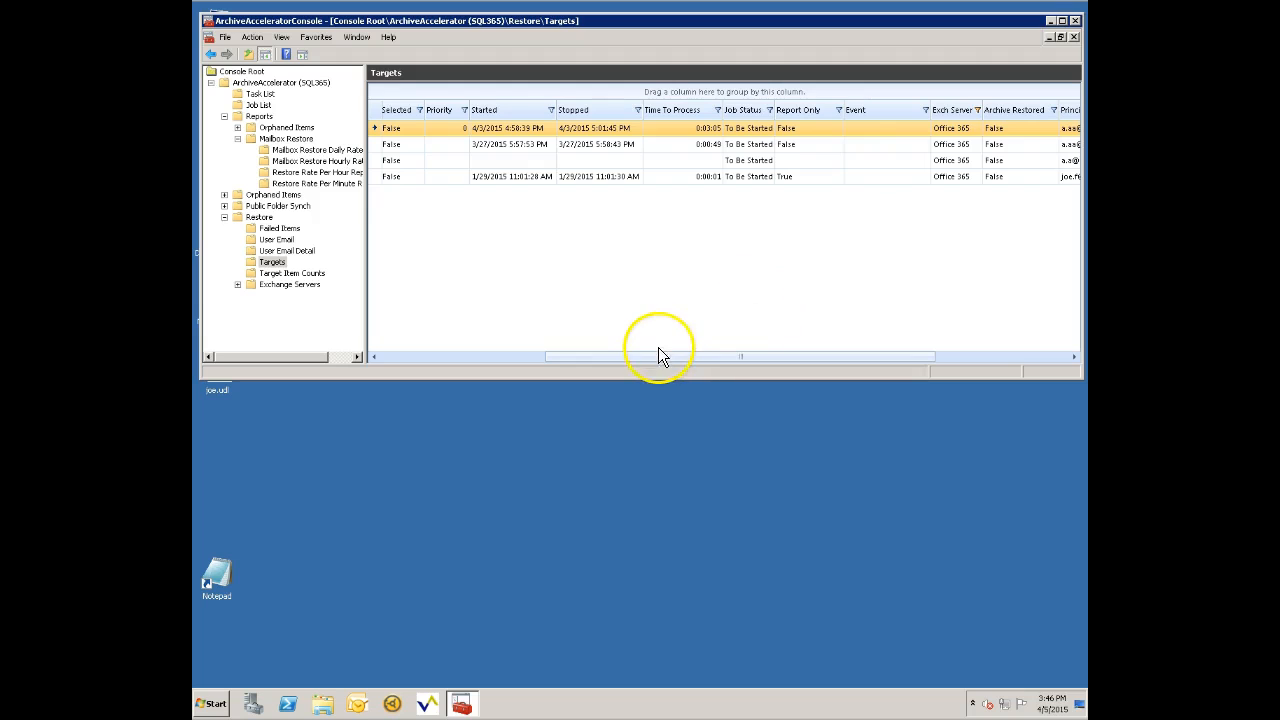
# Run the restore task immediately on the AA (Office 365) mailbox target.
pyautogui.moveTo(652, 357); pyautogui.dragTo(477, 357)
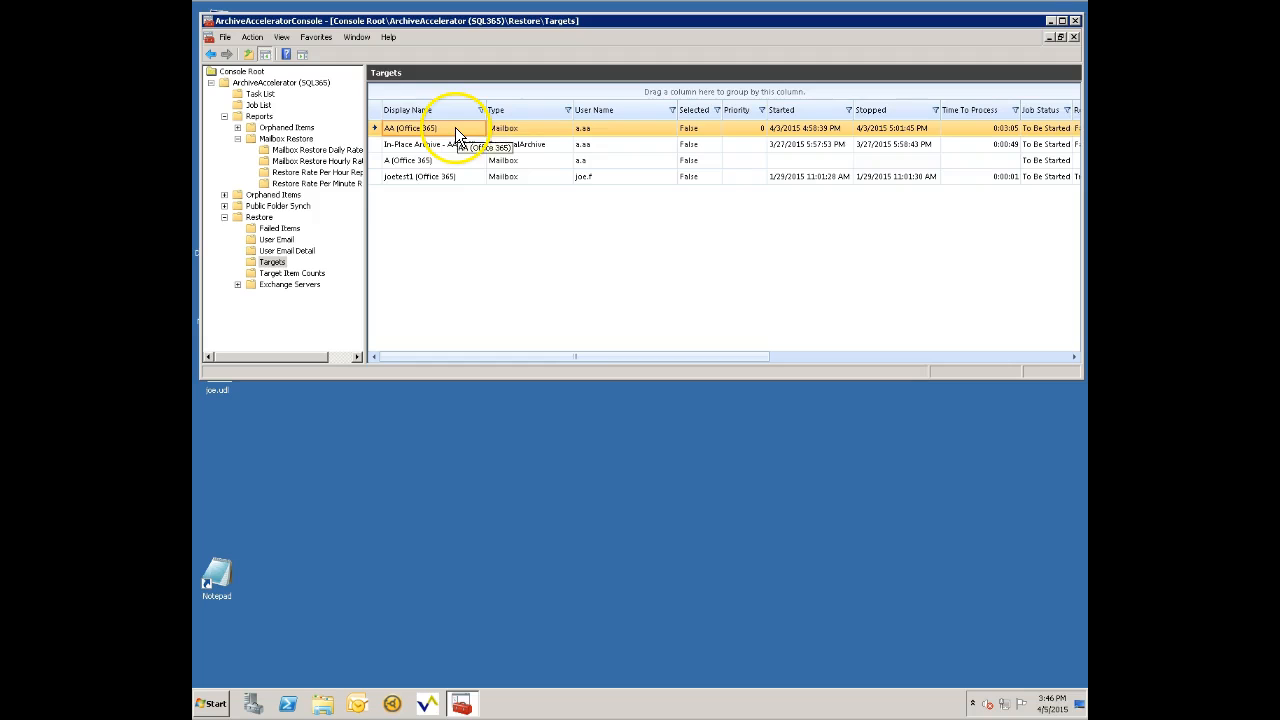
pyautogui.rightClick(559, 127)
pyautogui.click(599, 160)
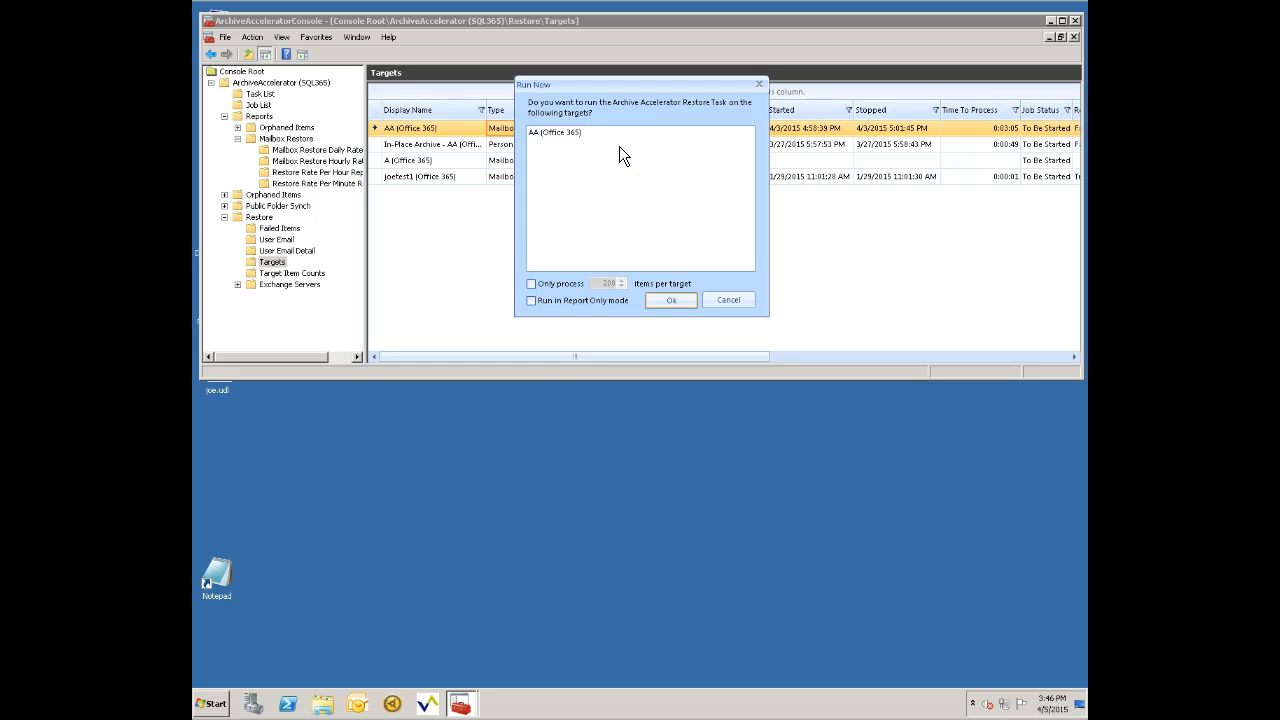
pyautogui.click(674, 300)
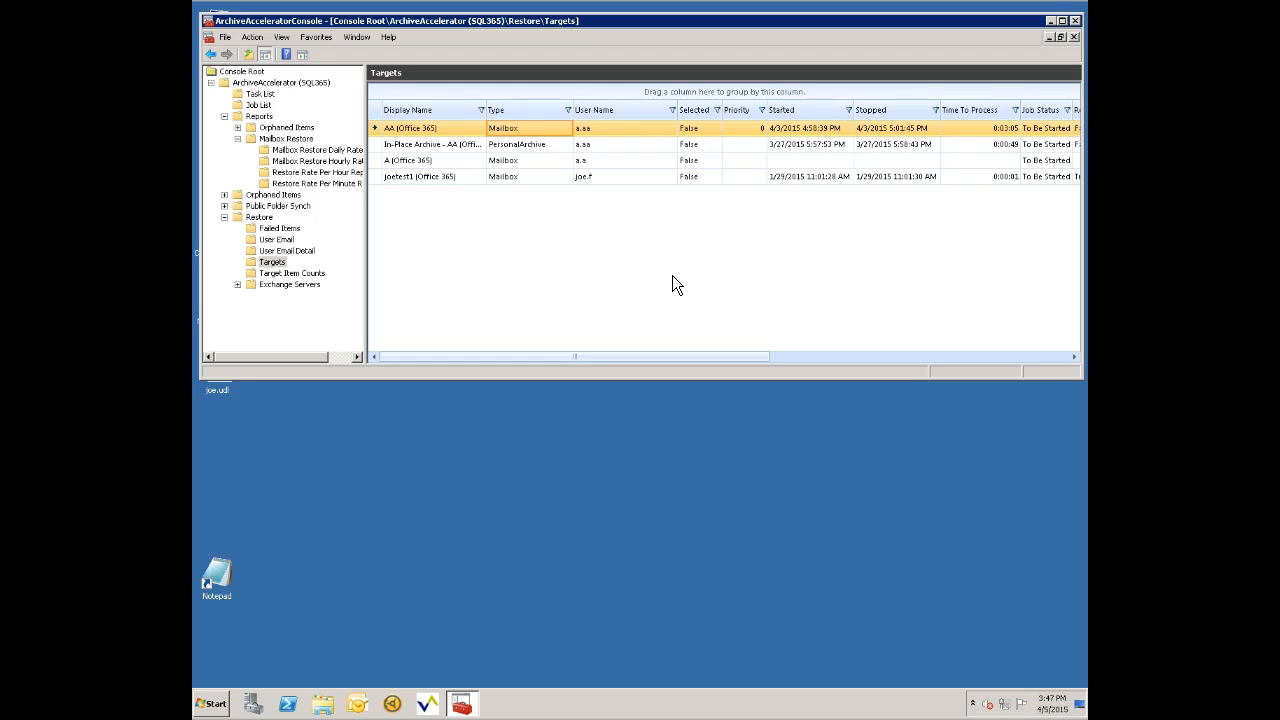
pyautogui.rightClick(592, 131)
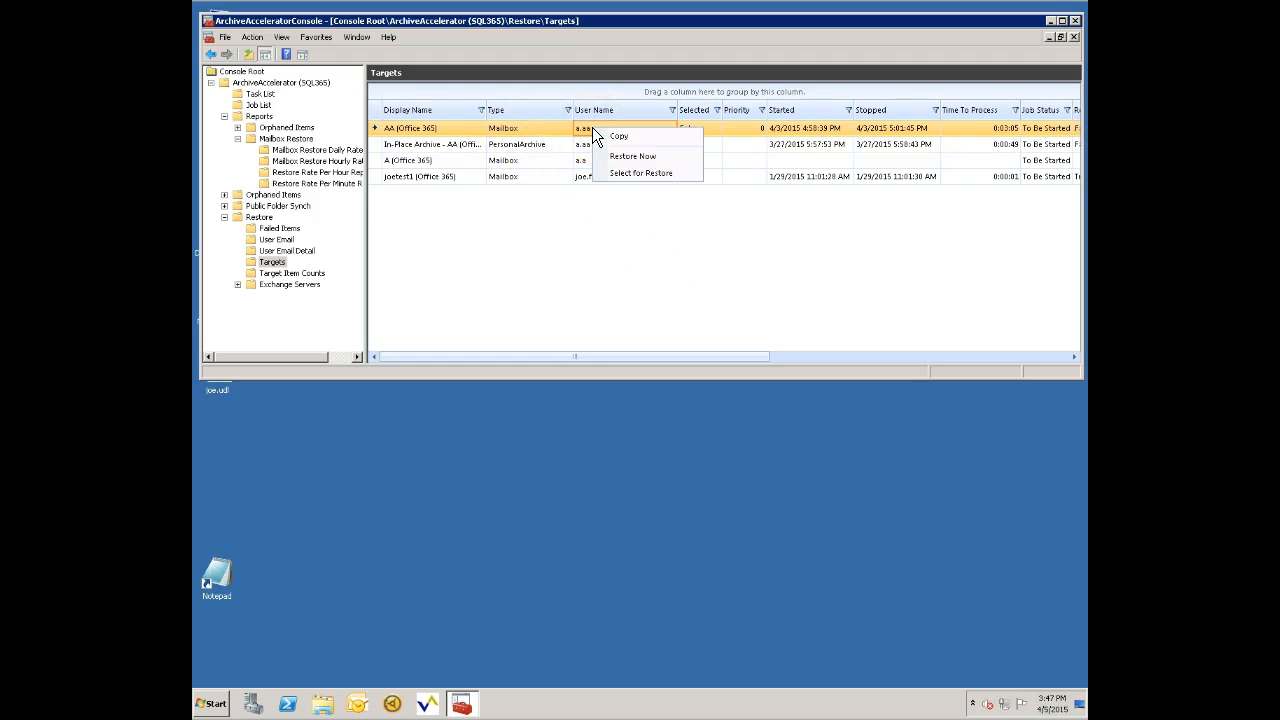
pyautogui.click(632, 175)
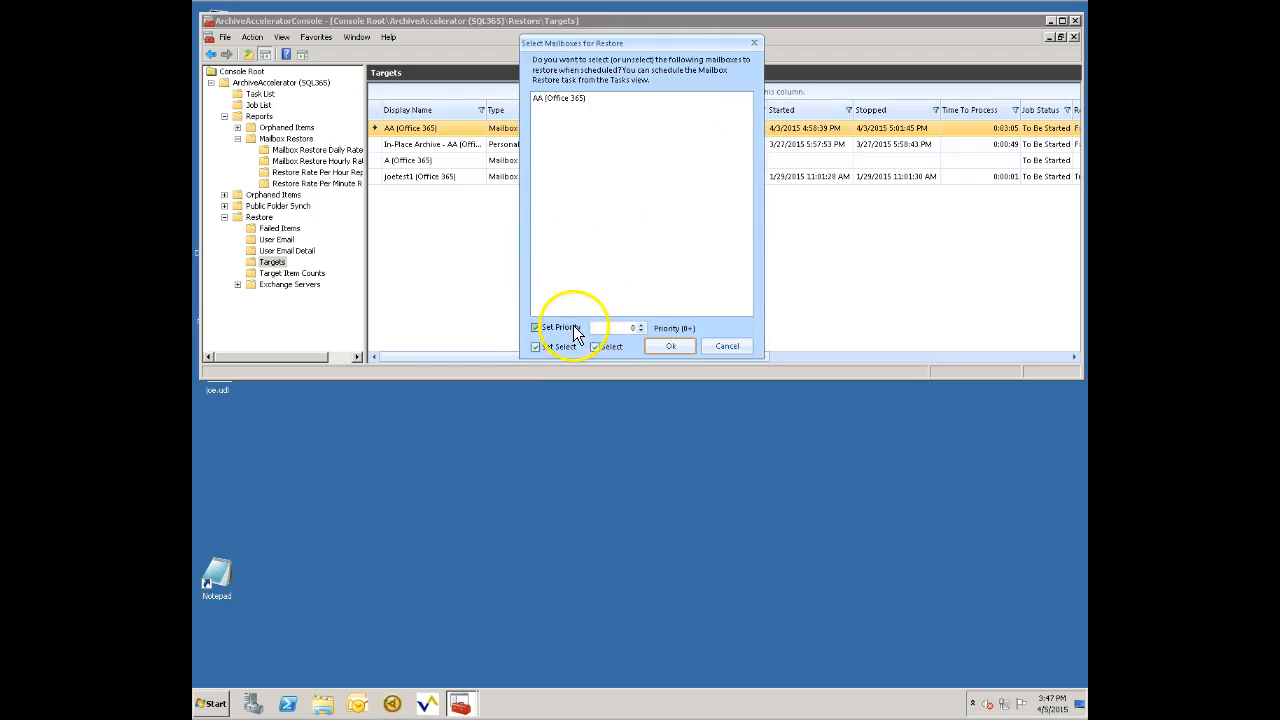
pyautogui.click(640, 325)
pyautogui.click(640, 325)
pyautogui.click(640, 325)
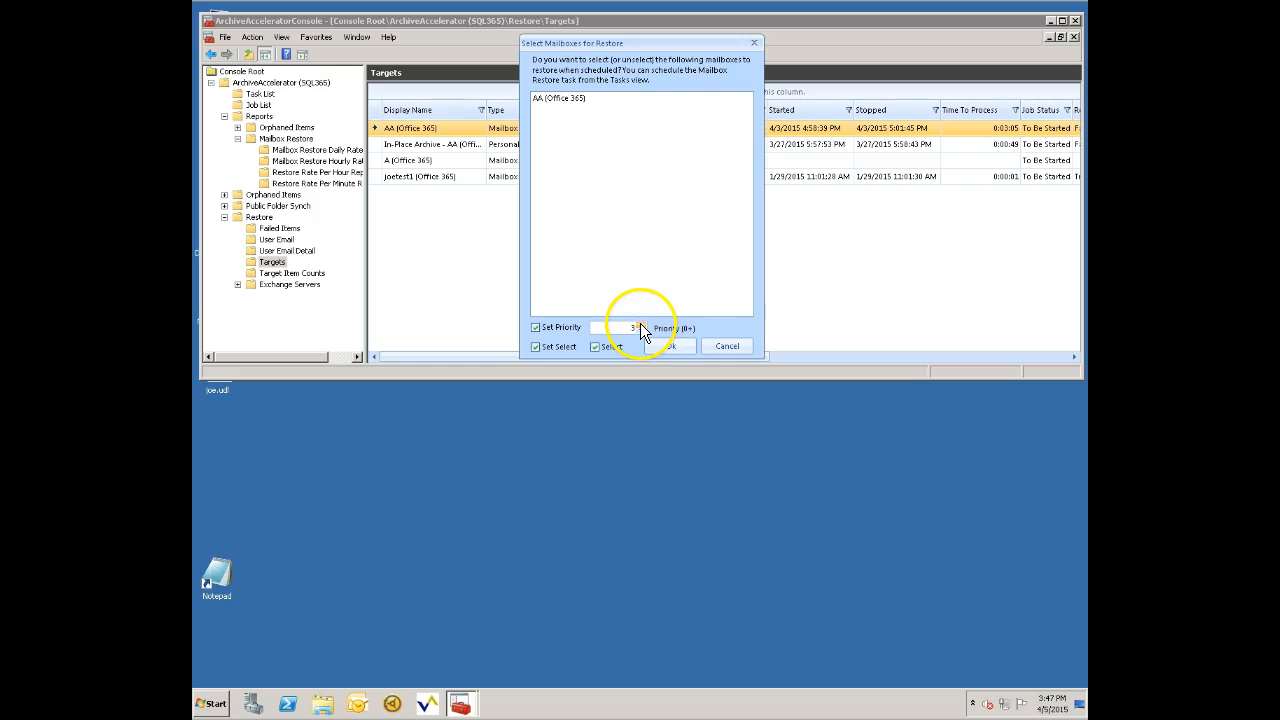
pyautogui.click(722, 346)
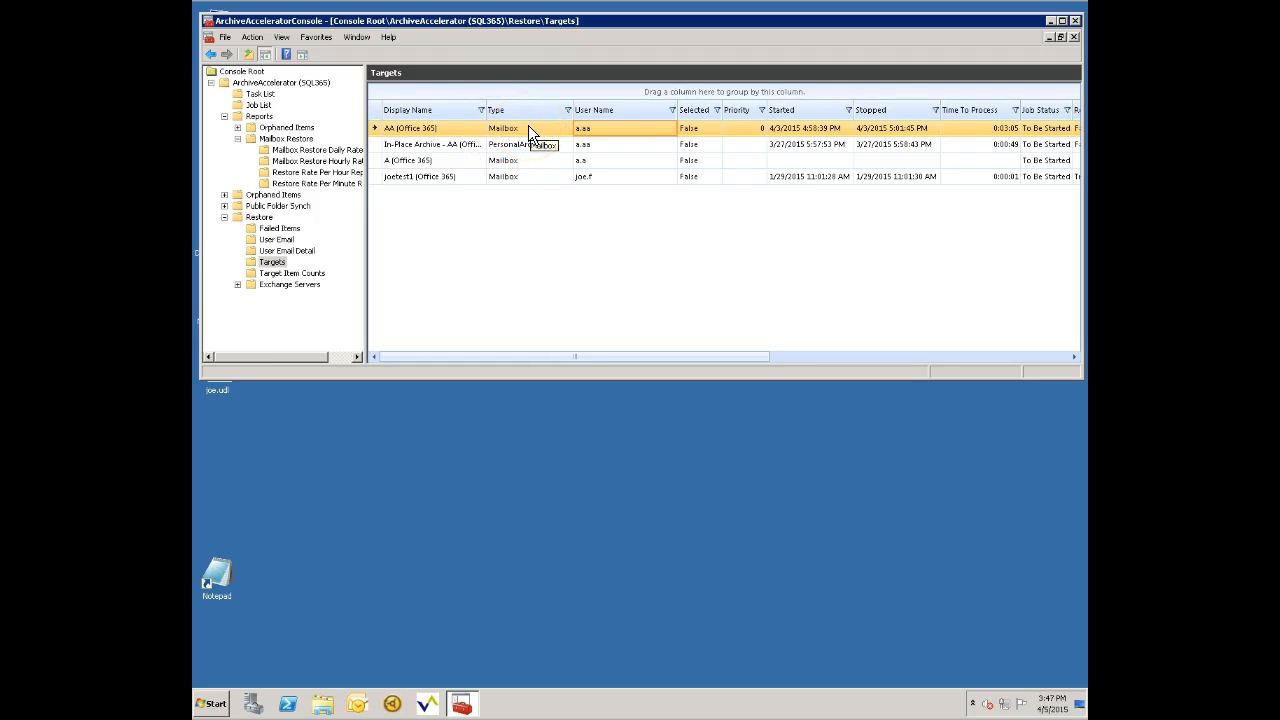
# Review the job list for the restore job's status, source, task name and job type.
pyautogui.click(257, 106)
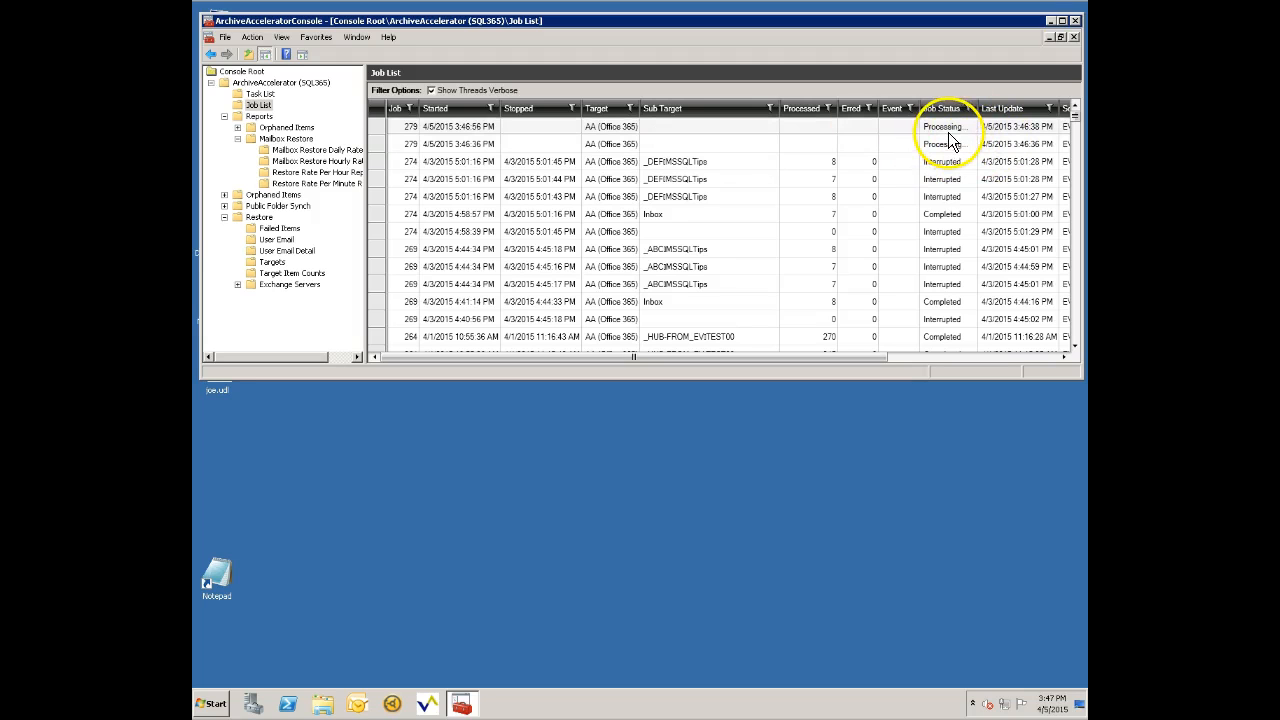
pyautogui.moveTo(852, 358); pyautogui.dragTo(960, 330)
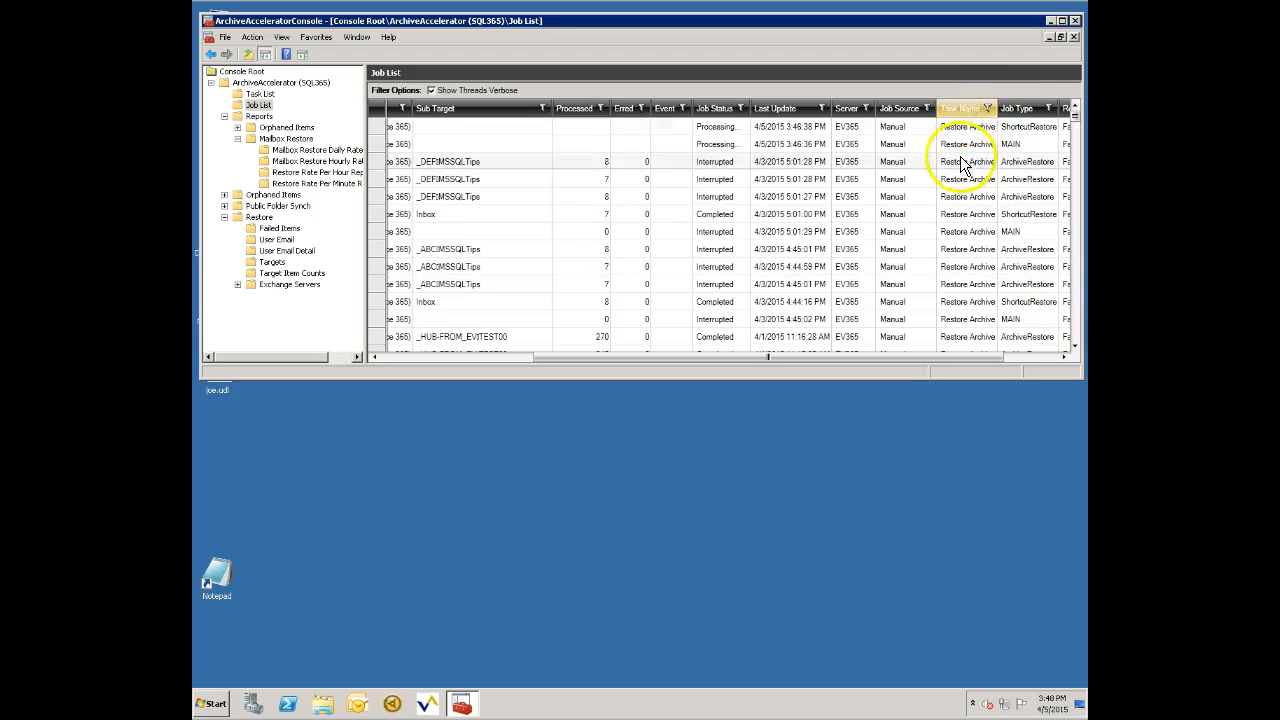
pyautogui.click(457, 358)
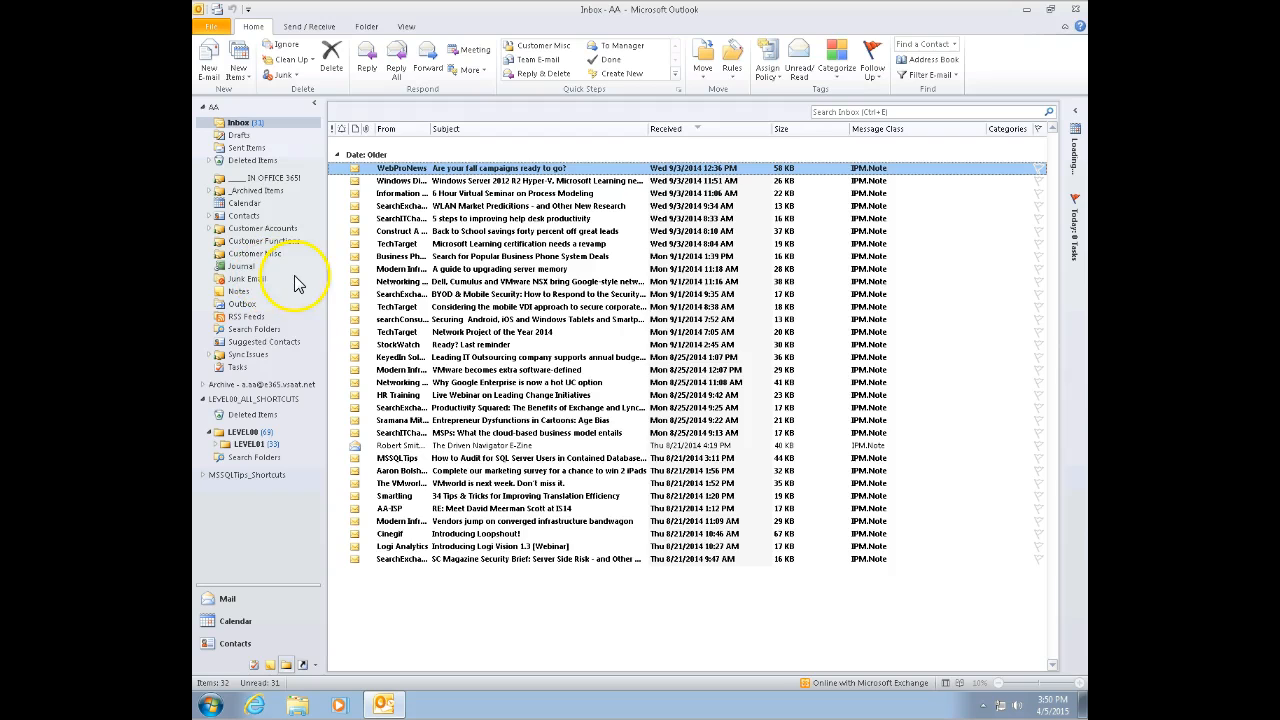
# In Outlook, expand the _Archived Items folder and examine the restored messages in its LEVEL01 and MSSQLTips subfolders.
pyautogui.click(245, 191)
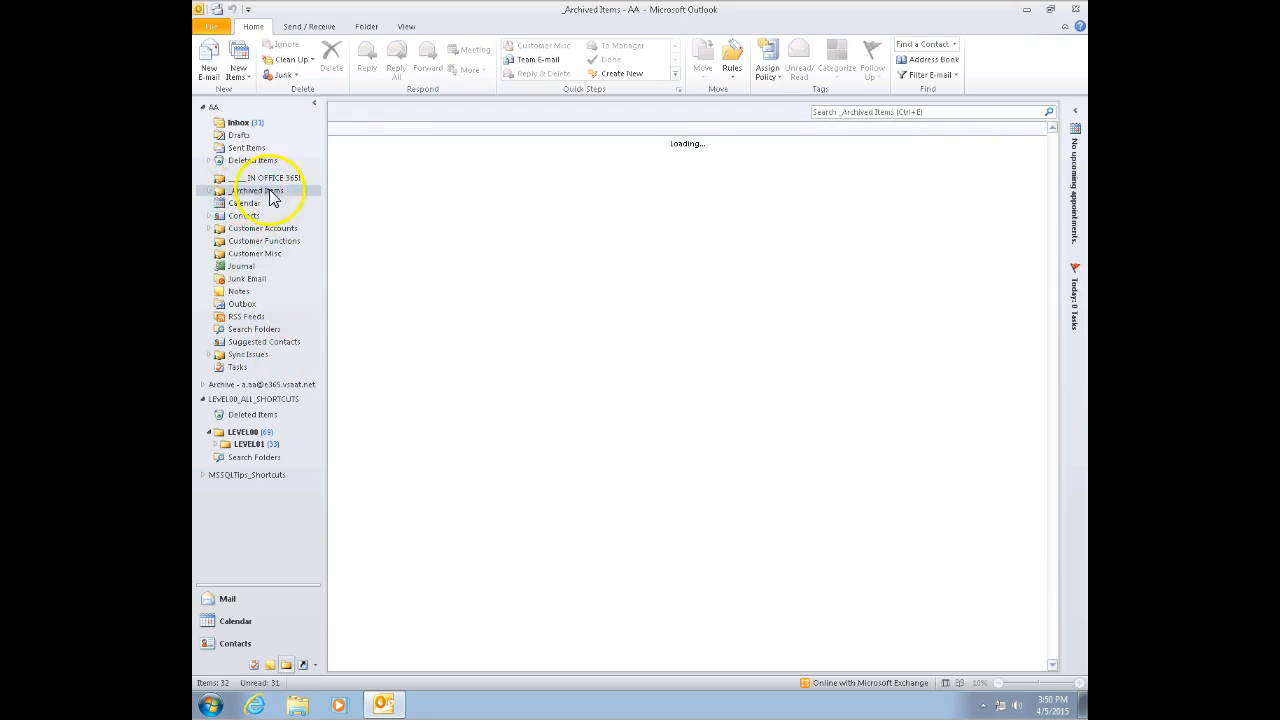
pyautogui.click(209, 191)
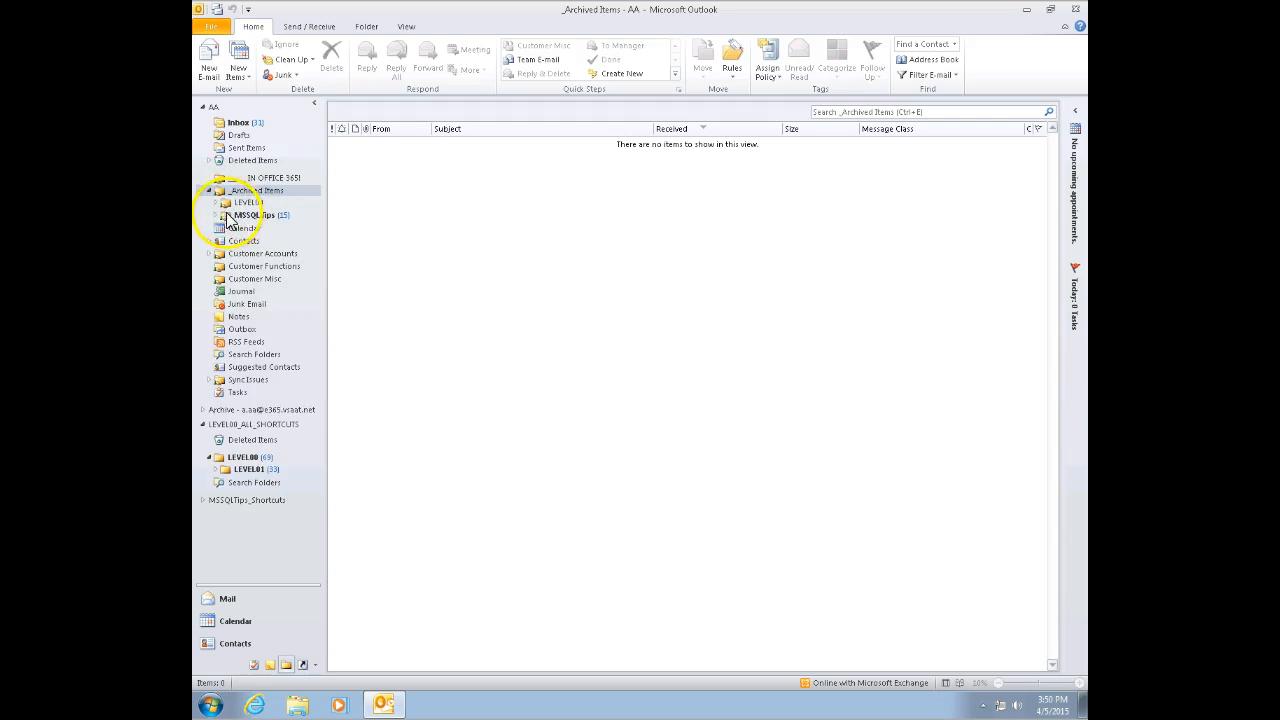
pyautogui.click(215, 202)
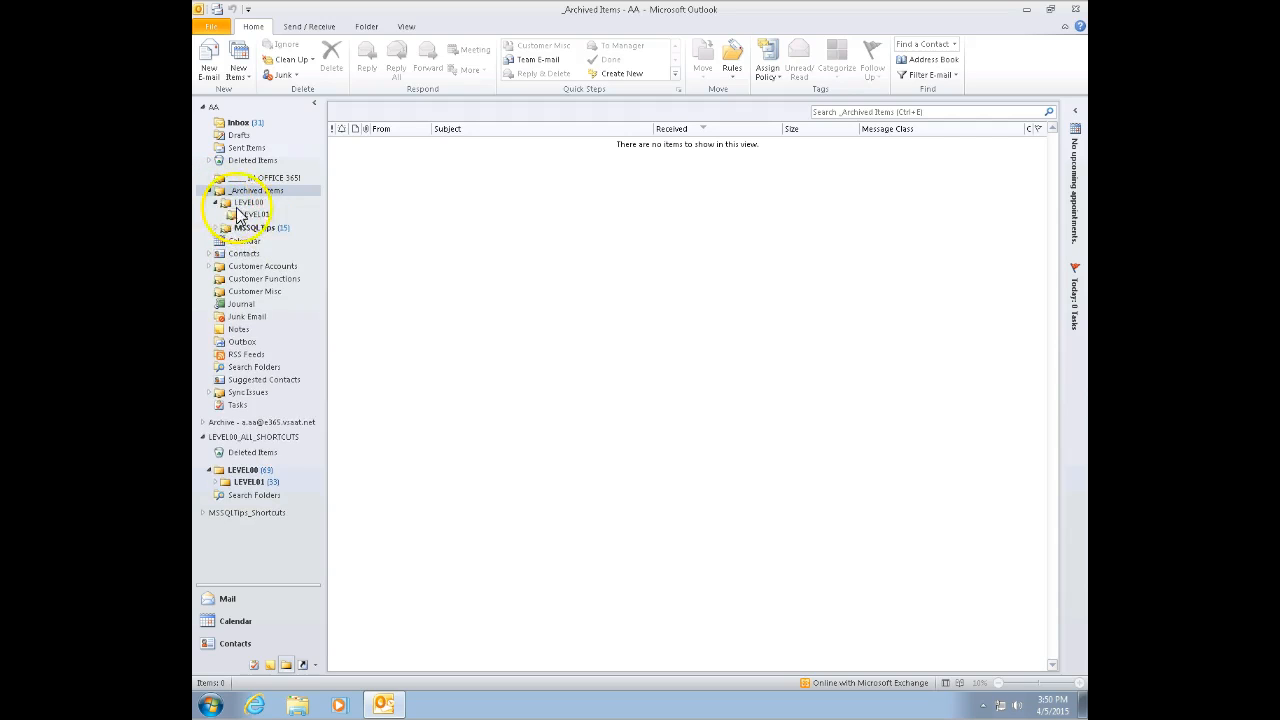
pyautogui.click(254, 214)
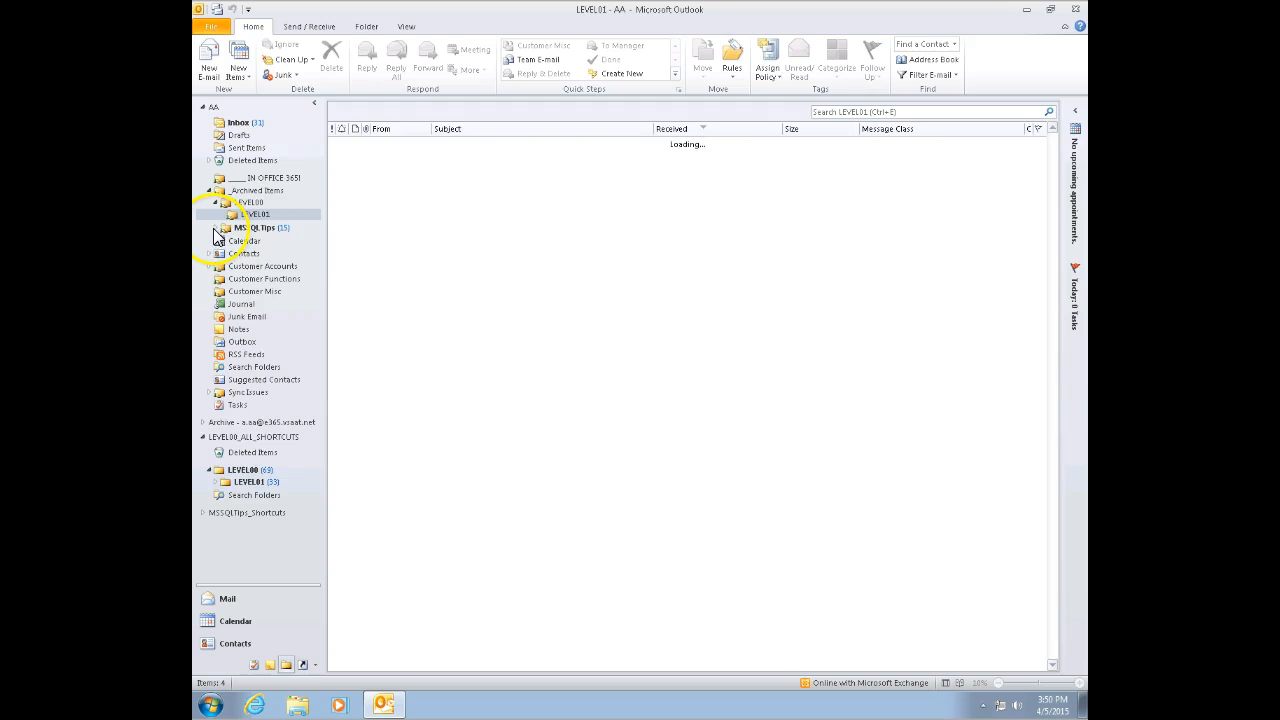
pyautogui.click(216, 228)
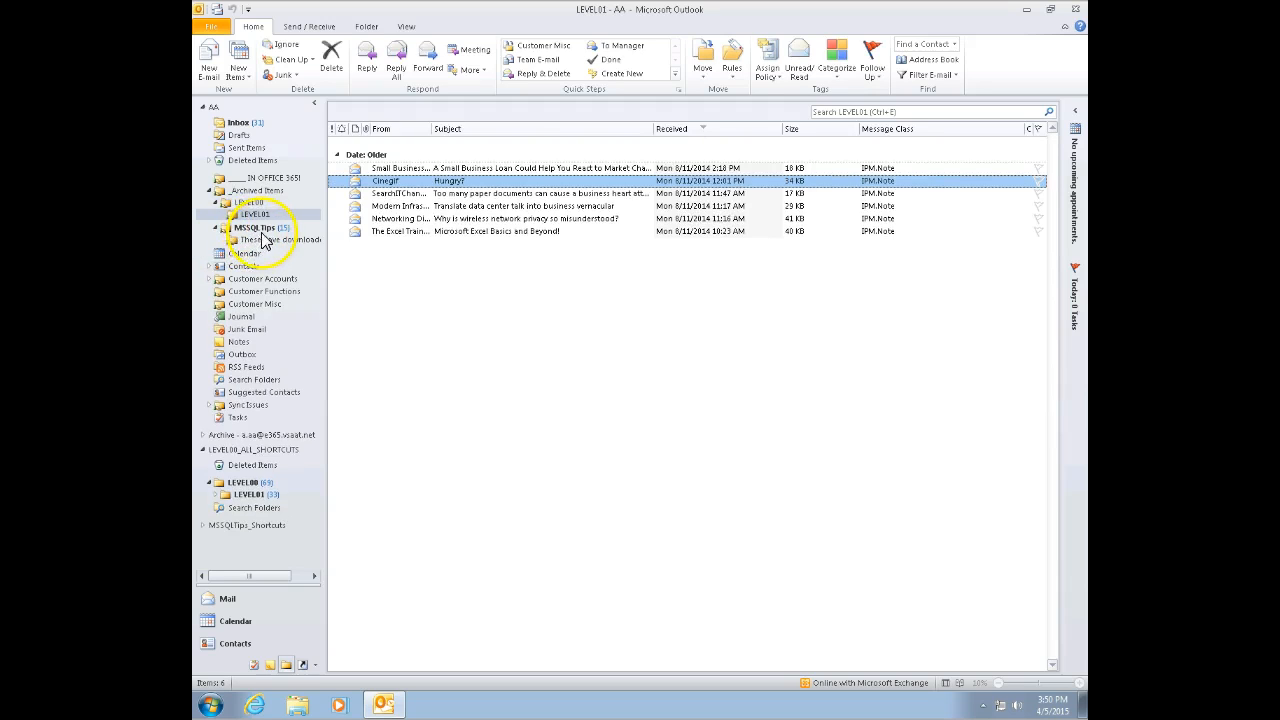
pyautogui.click(260, 230)
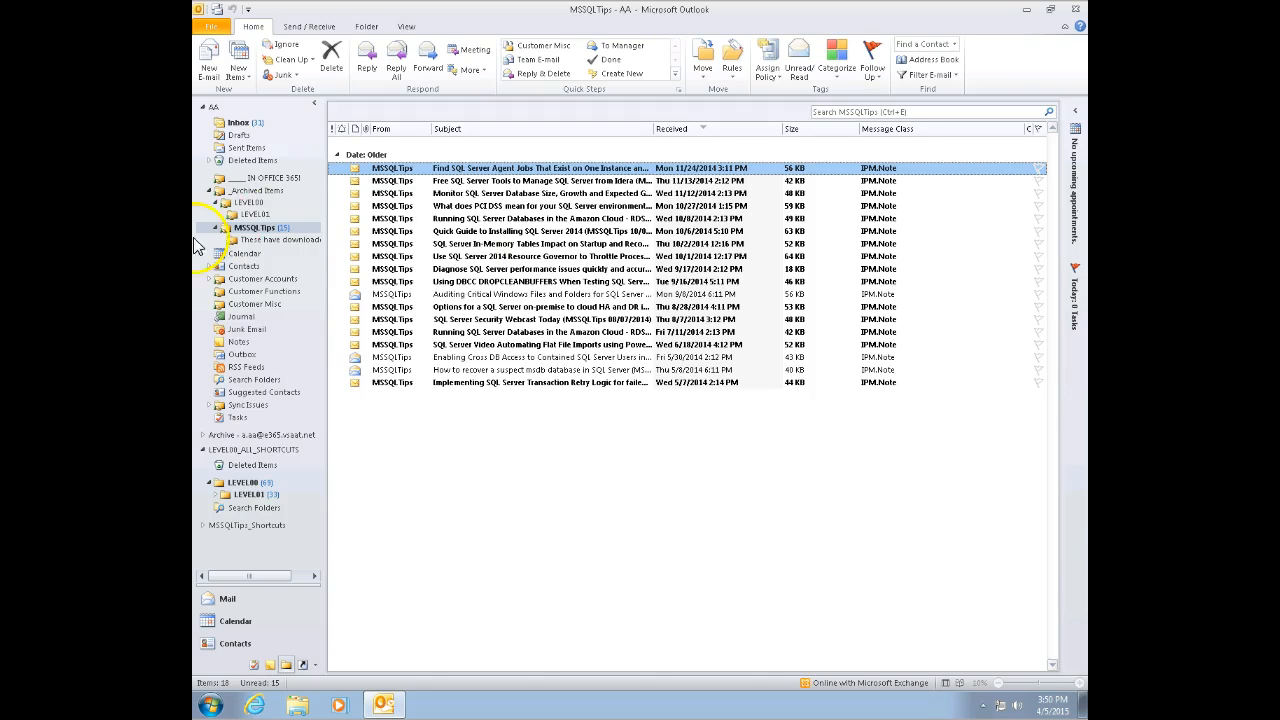
pyautogui.click(257, 227)
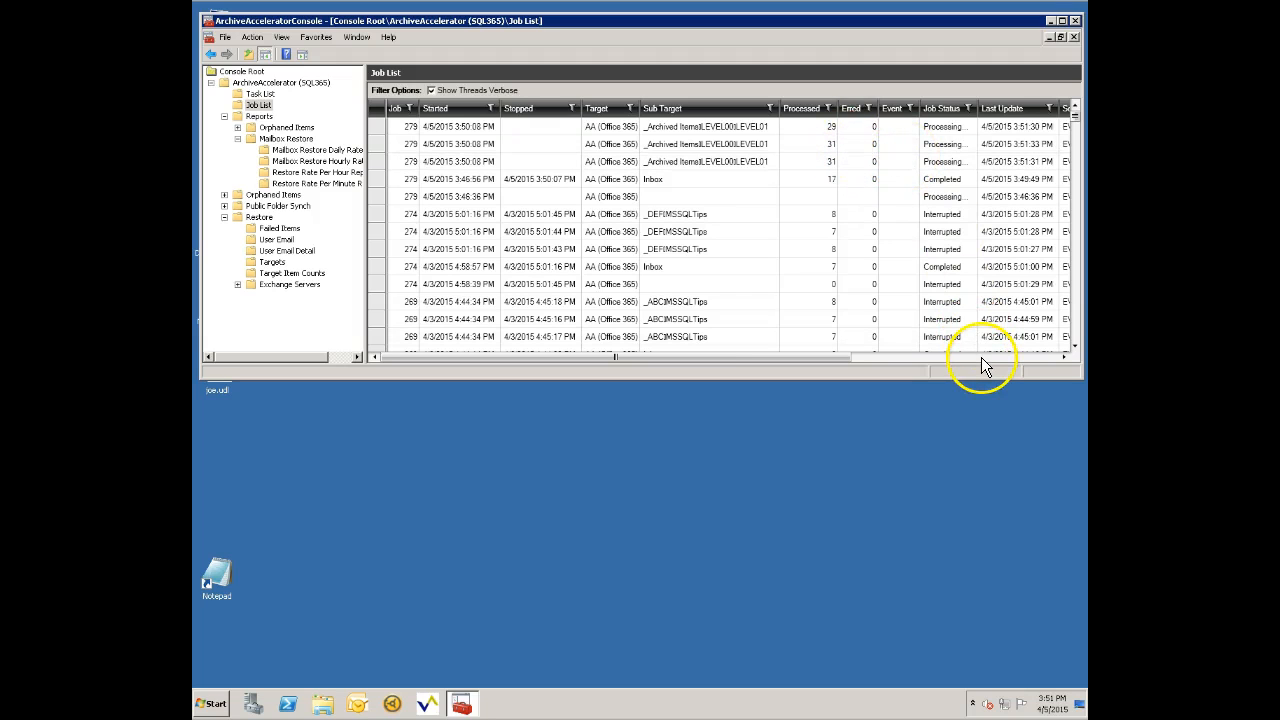
# Back in the ArchiveAccelerator console, filter the job list by job status to Processing and Erred.
pyautogui.click(968, 109)
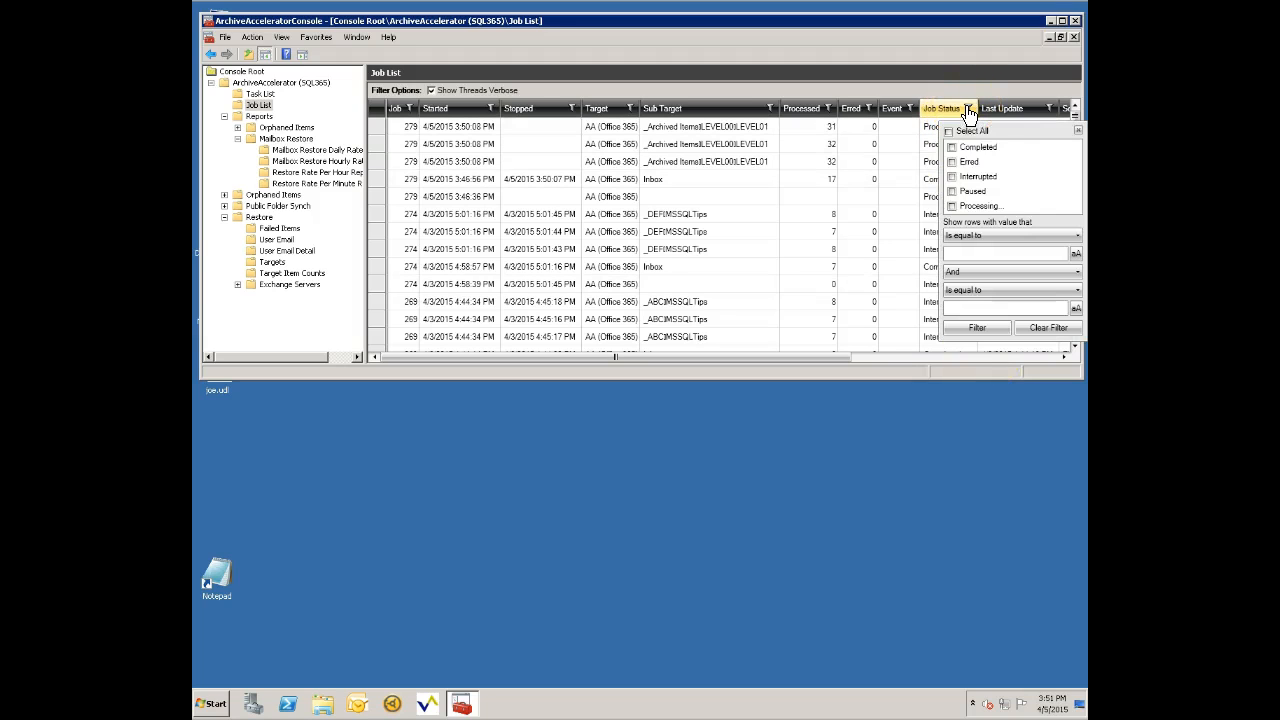
pyautogui.click(952, 206)
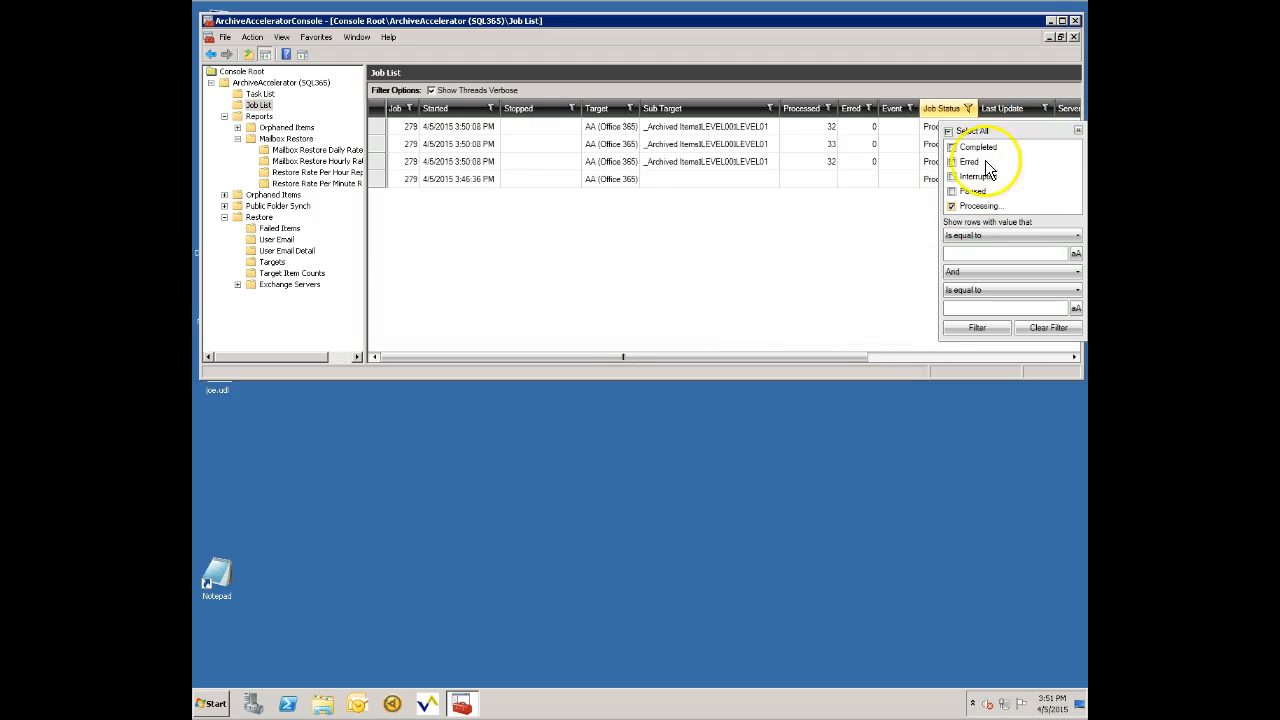
pyautogui.click(953, 163)
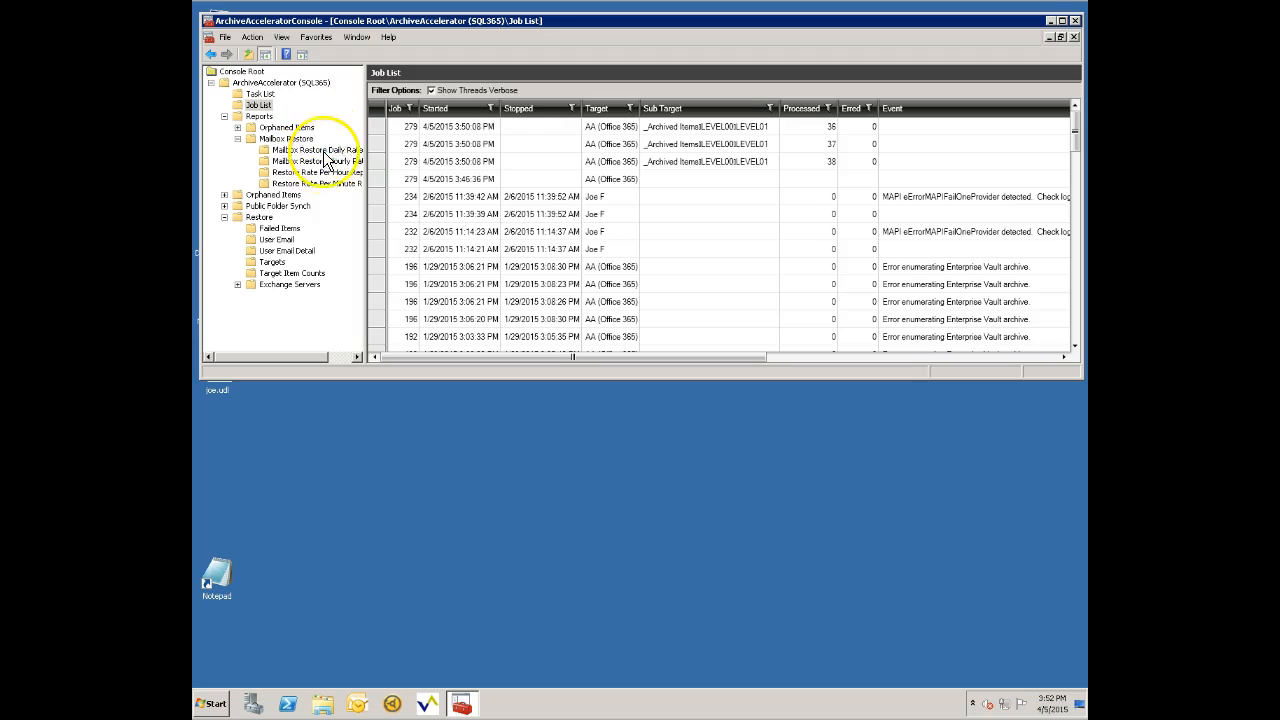
# Check the restore's failed items view for items with errors.
pyautogui.click(280, 230)
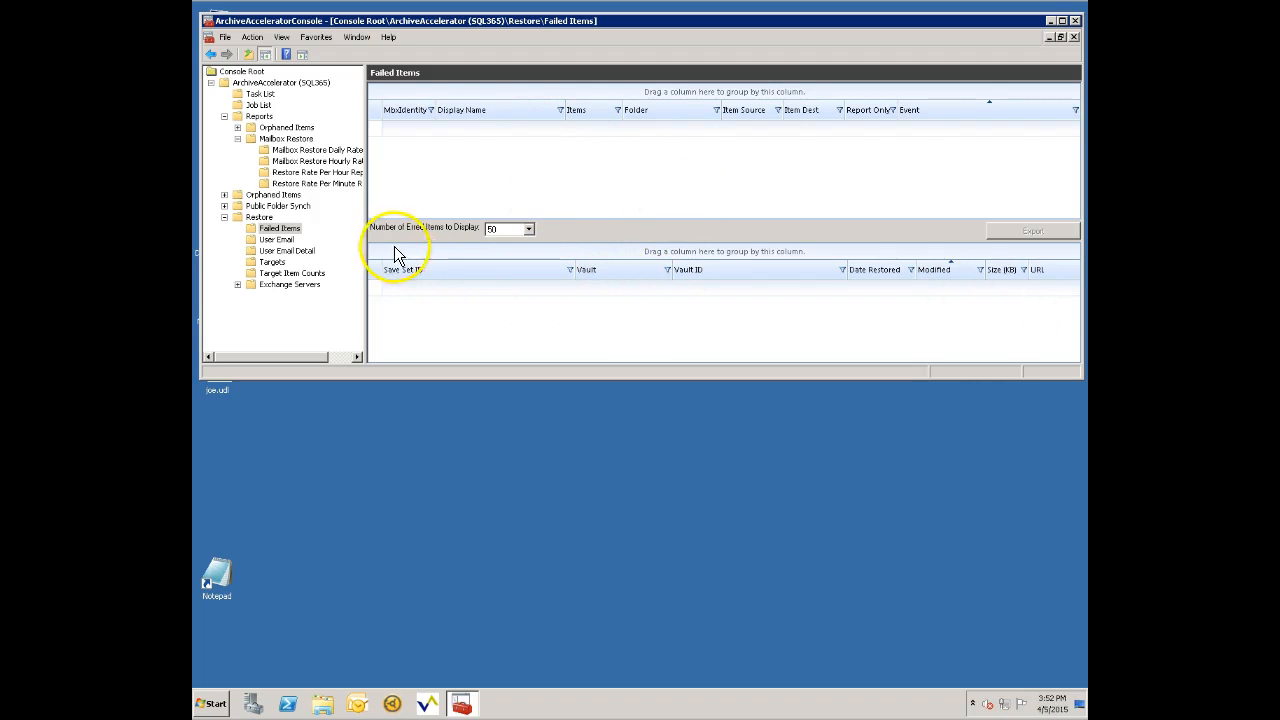
# Refresh the Restore Rate Per Minute report and enlarge the console window to examine its whole chart.
pyautogui.click(316, 183)
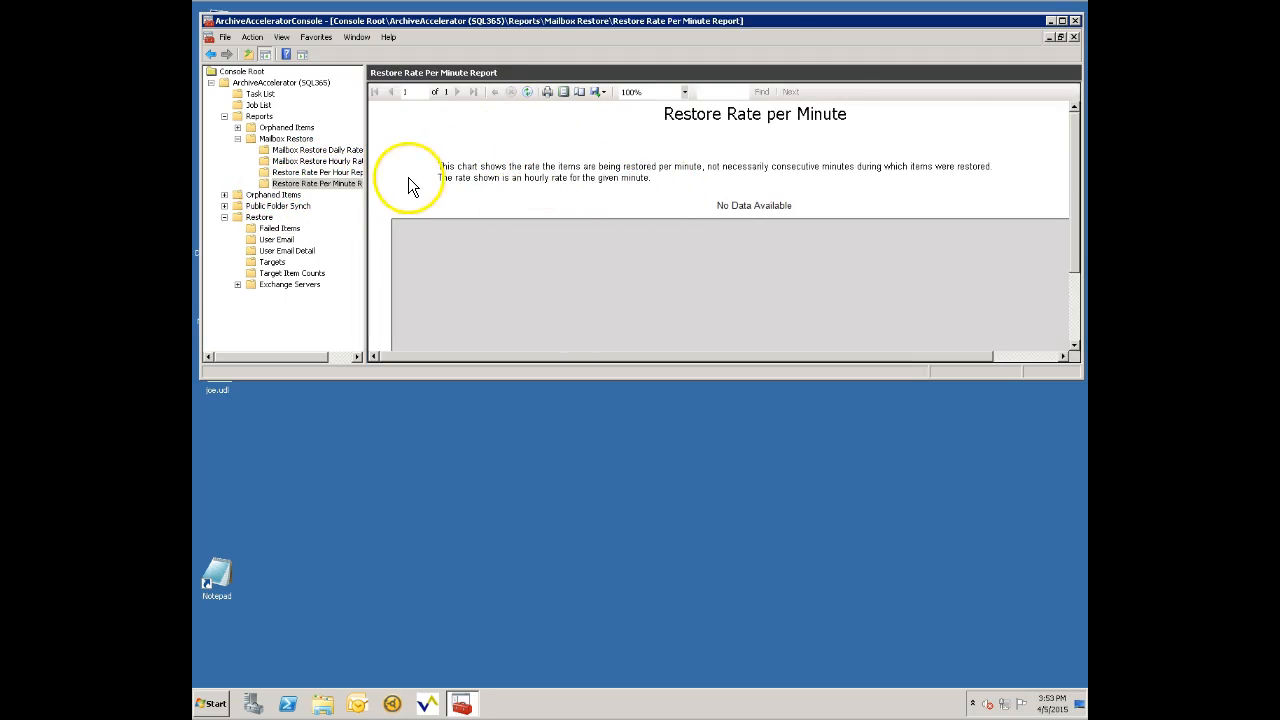
pyautogui.rightClick(350, 187)
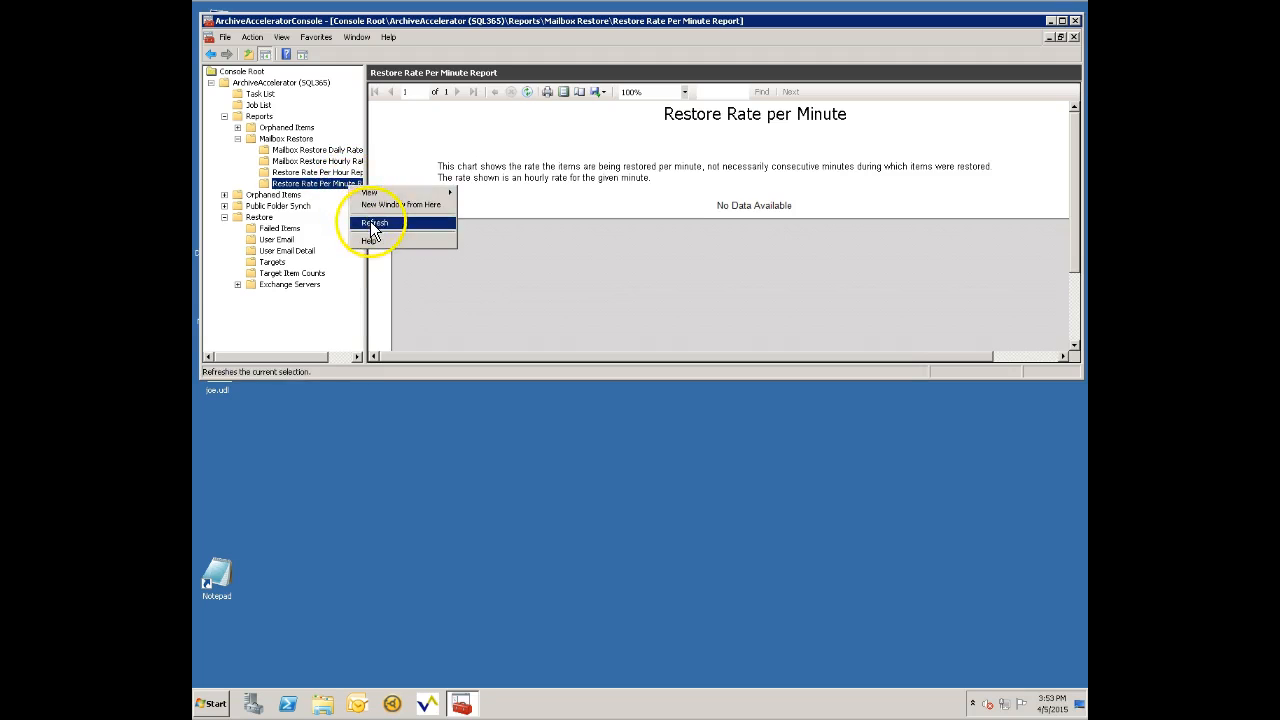
pyautogui.click(372, 223)
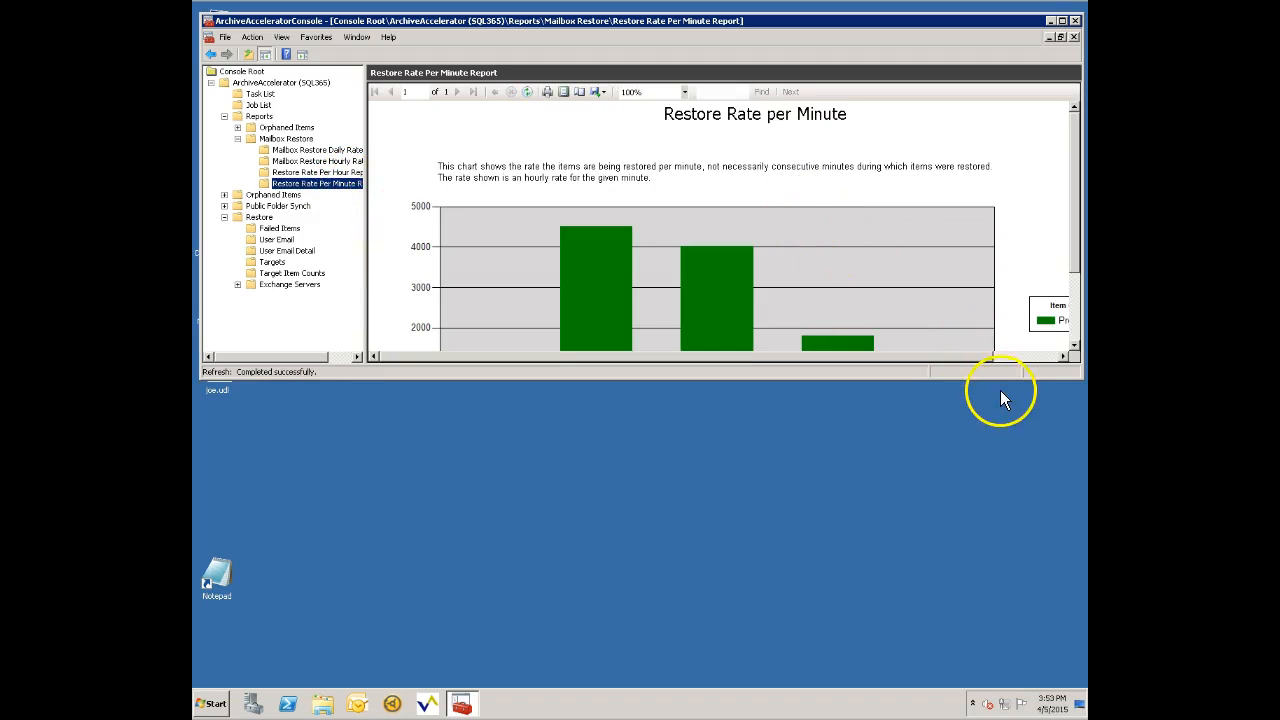
pyautogui.moveTo(1014, 435); pyautogui.dragTo(1020, 514)
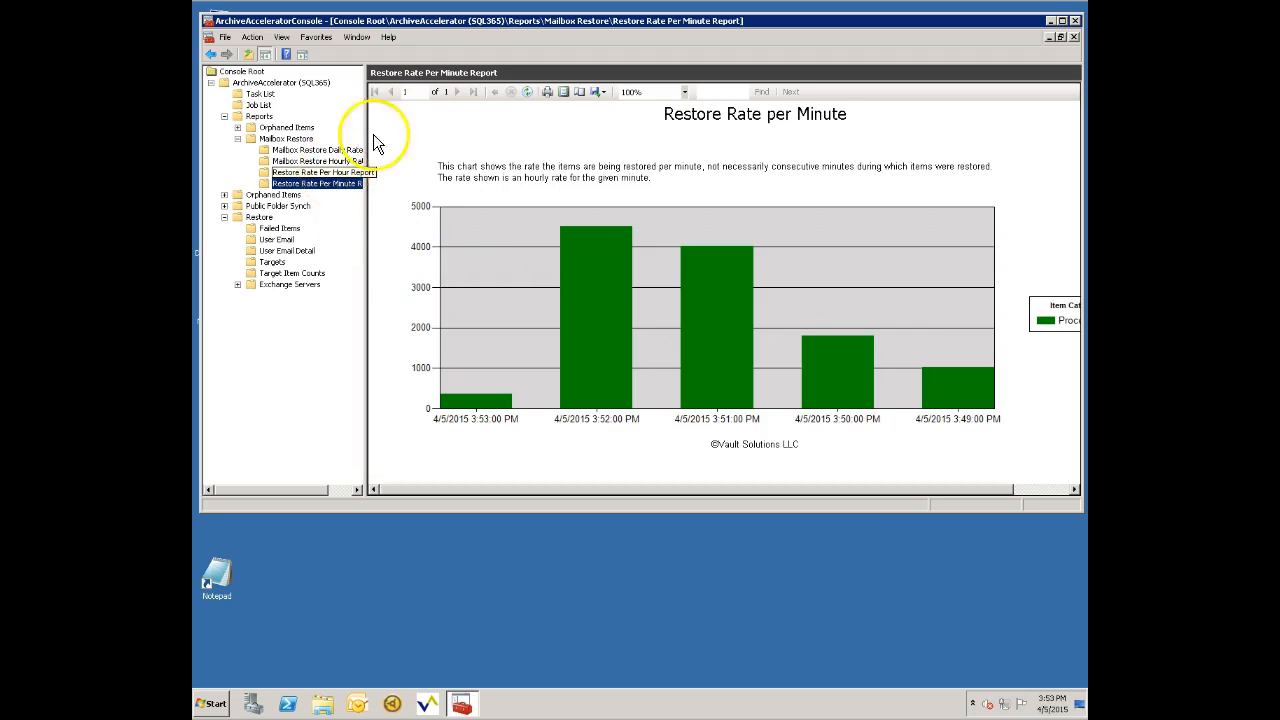
# Examine the Restore Rate Per Hour report and return to the task list to check the tasks' status.
pyautogui.click(327, 174)
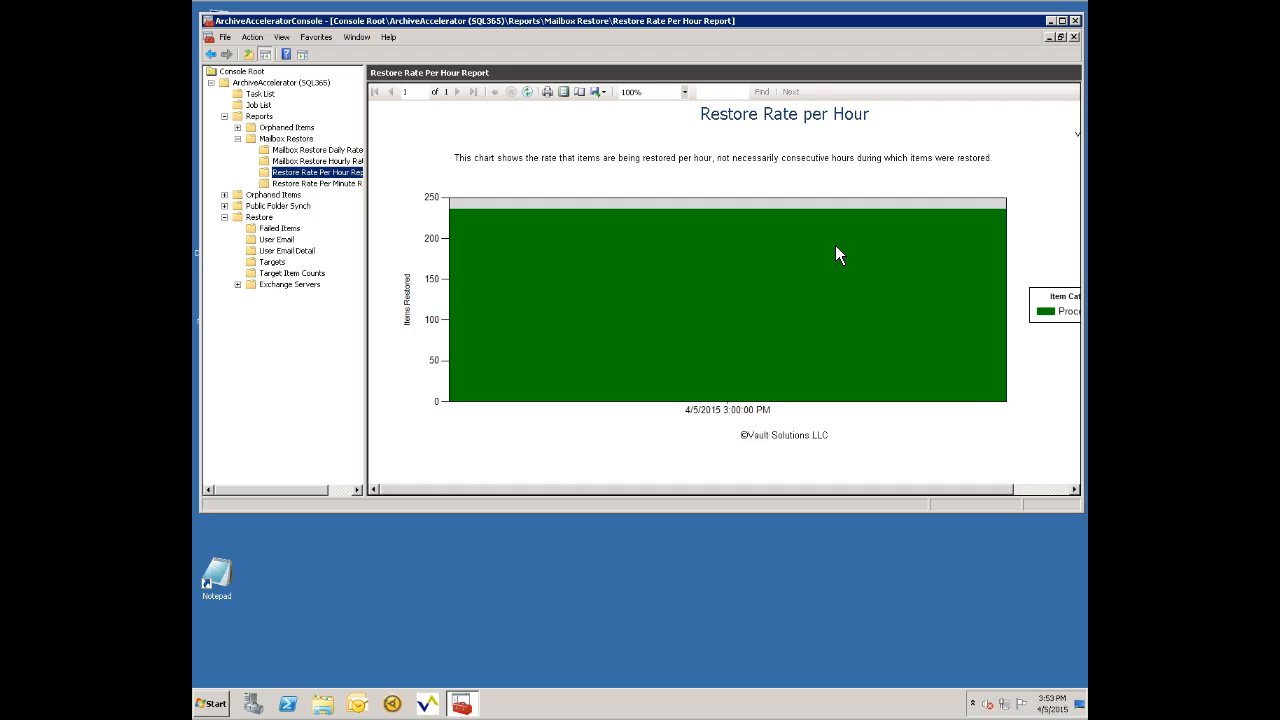
pyautogui.click(264, 94)
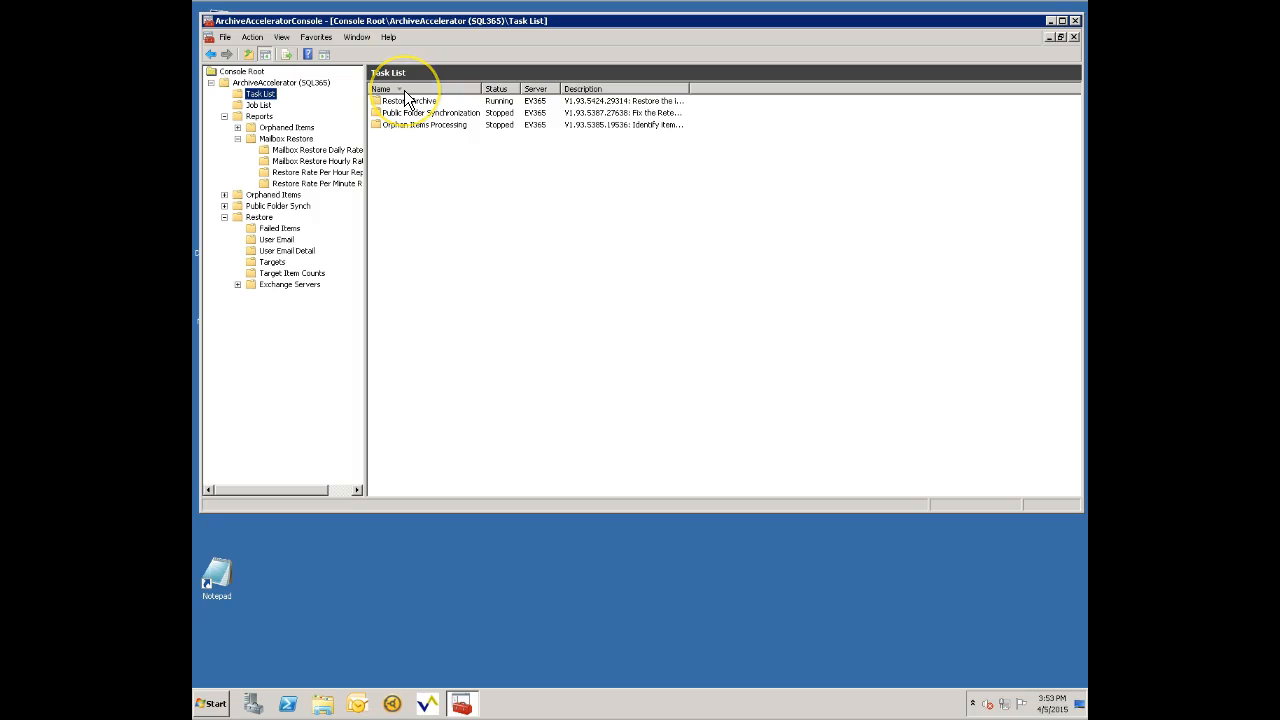